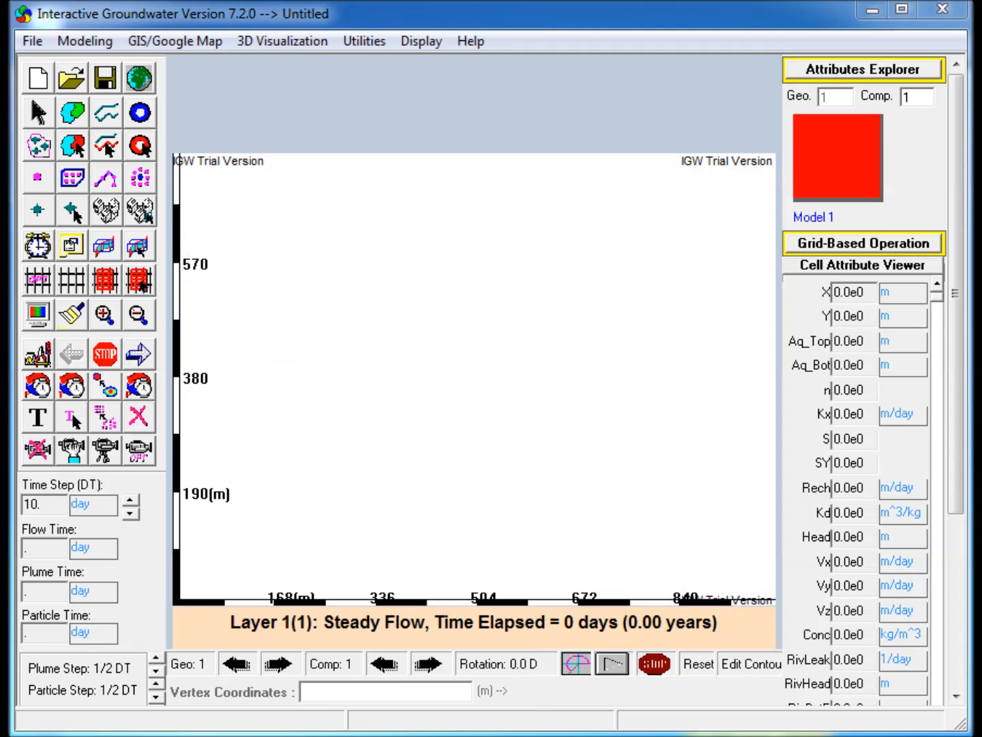
Draw a rectangular zone covering the whole model domain.
click(73, 114)
drag(180, 157, 773, 598)
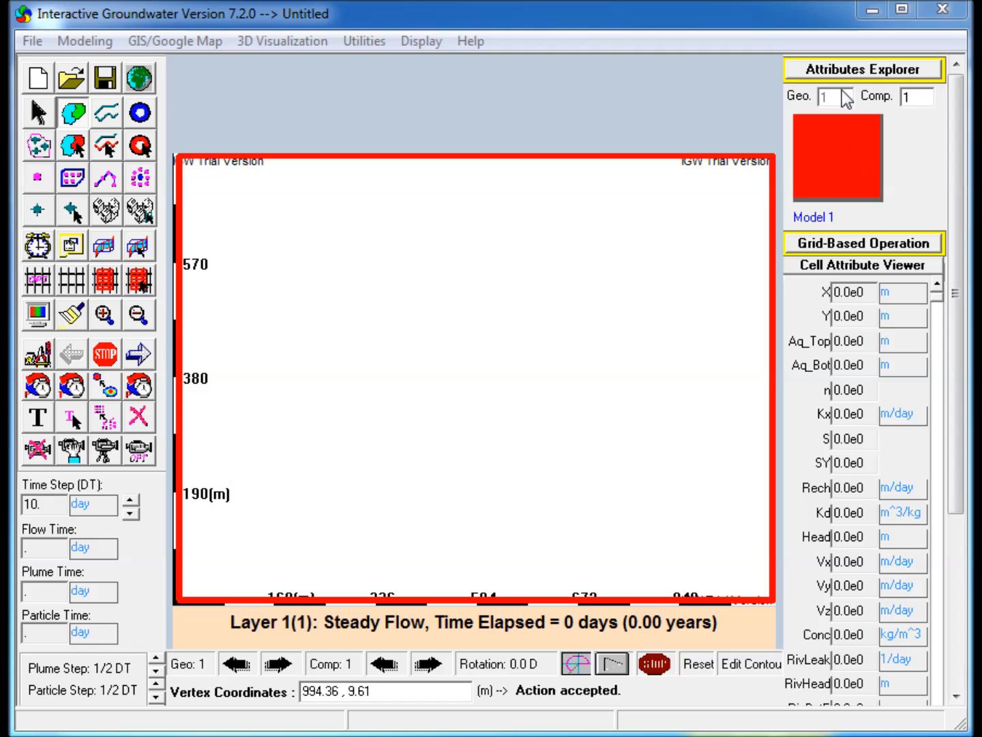
Set the zone's hydraulic conductivity to a constant 30 m/day.
click(837, 71)
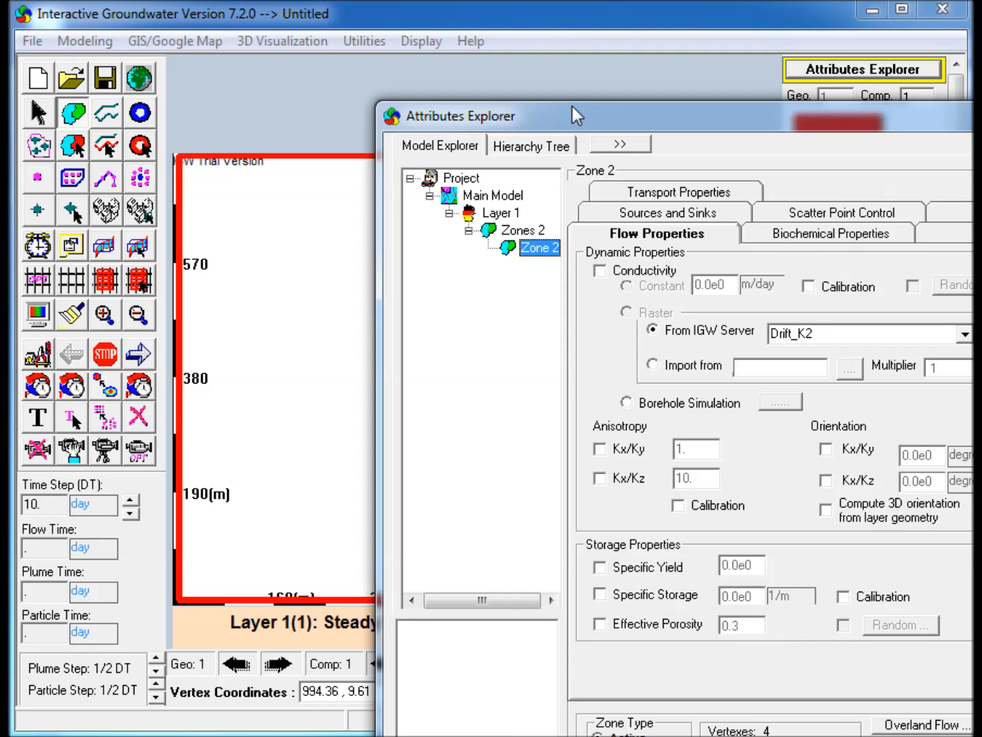
drag(605, 113, 543, 97)
click(543, 248)
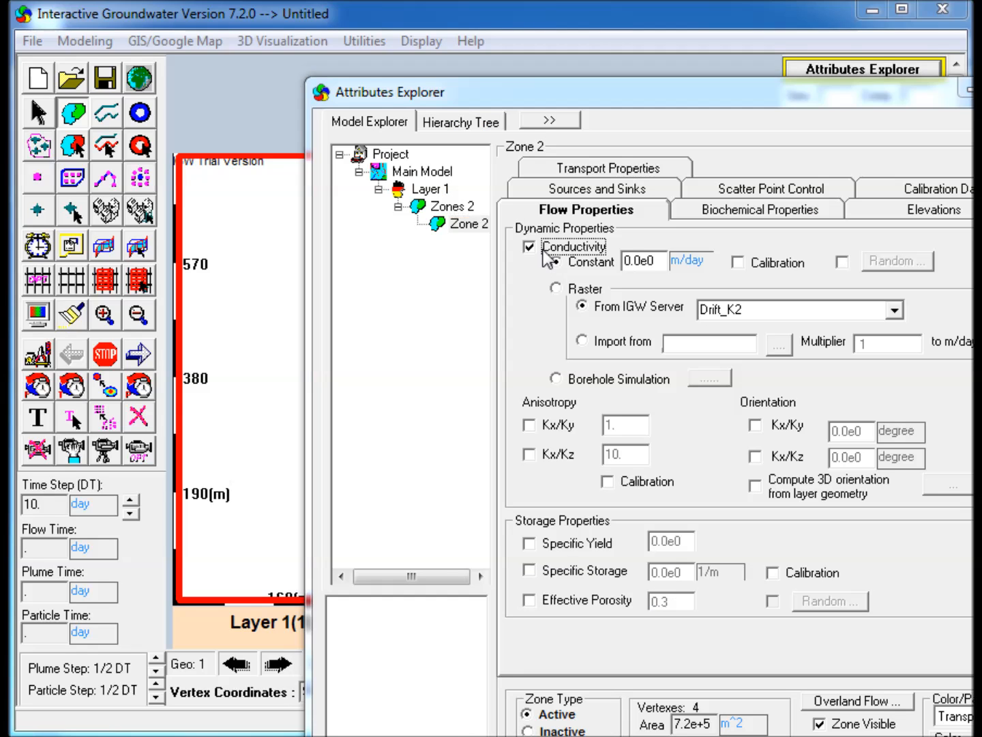
drag(660, 258, 479, 260)
text(30)
drag(686, 102, 550, 90)
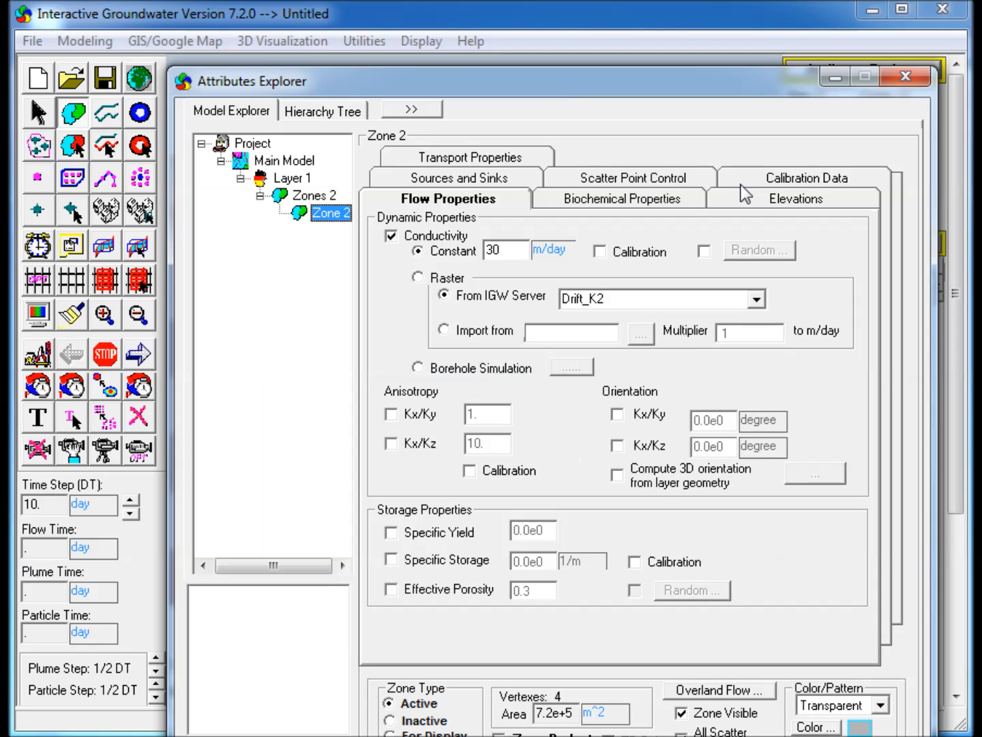
Set the zone's top elevation to a constant 10 m.
click(752, 199)
click(400, 219)
drag(547, 243, 418, 244)
text(10)
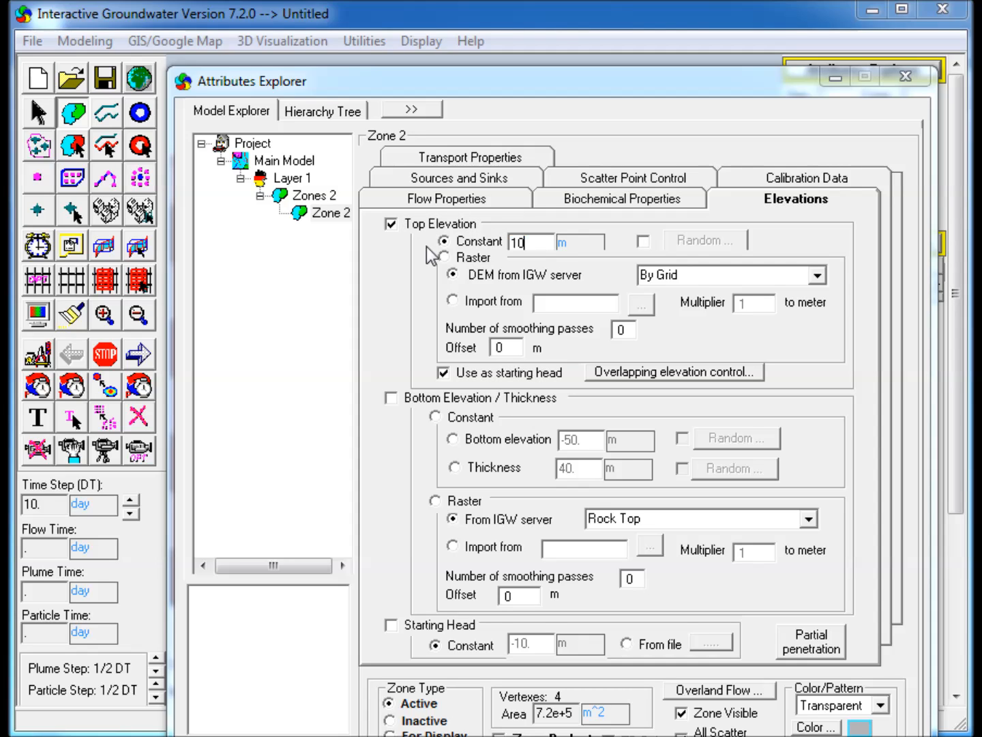
Turn off using top elevation as starting head and set a constant bottom thickness of 50 m.
click(444, 373)
click(399, 401)
click(472, 470)
drag(588, 470, 543, 485)
text(50)
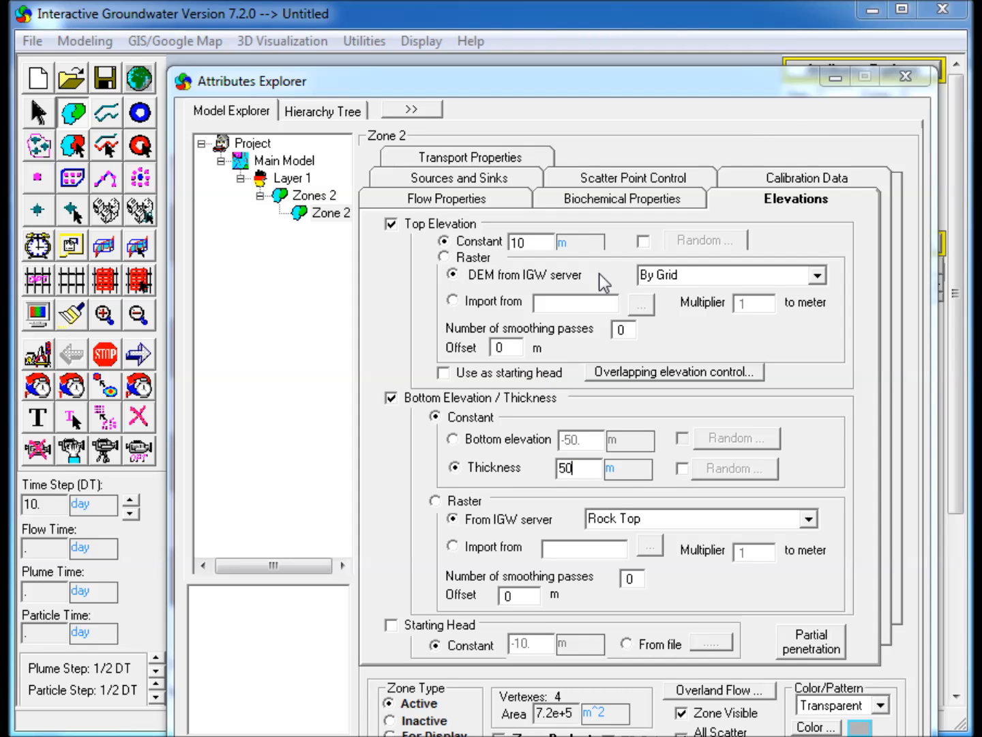
click(833, 77)
Draw a vertical polyline along the left edge of the domain from top to bottom.
click(99, 114)
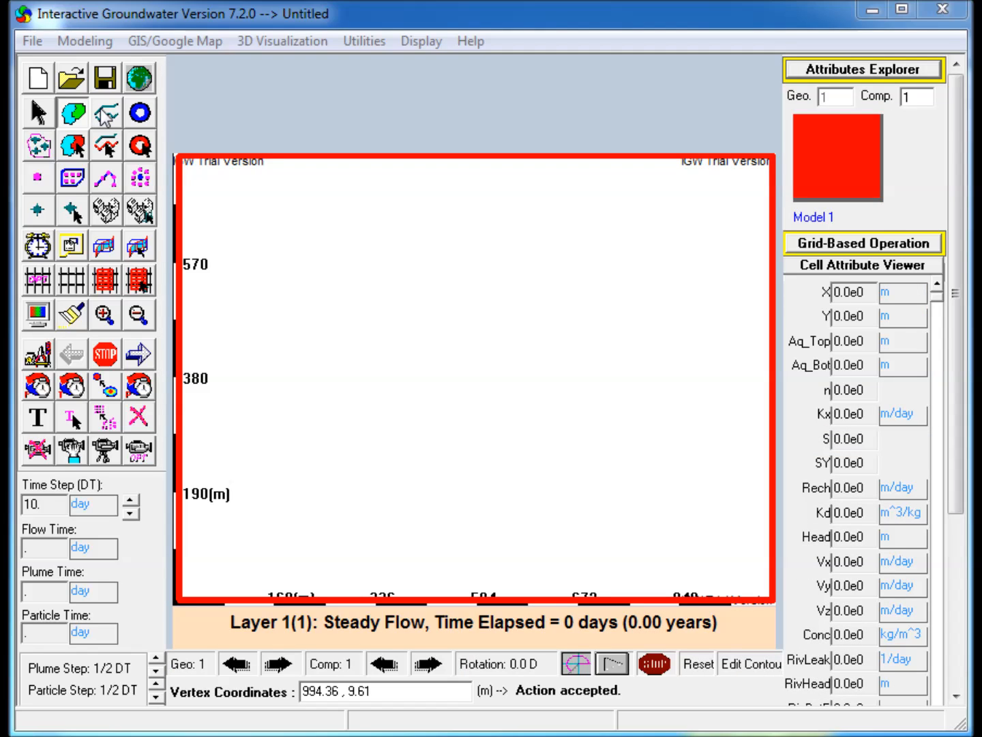
click(188, 161)
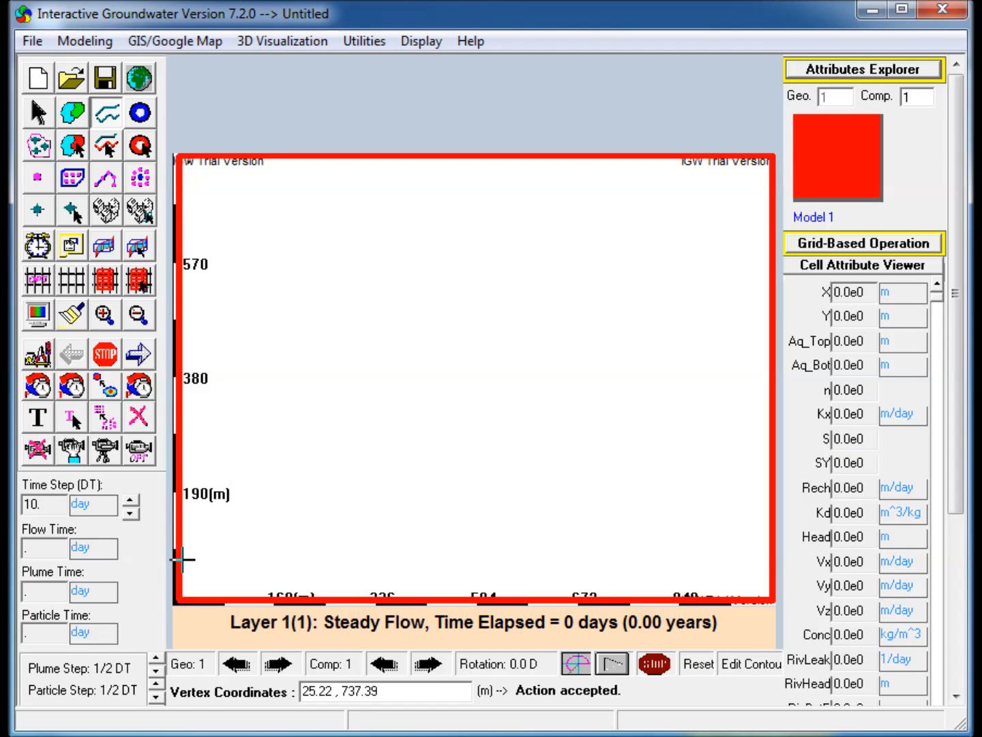
click(185, 597)
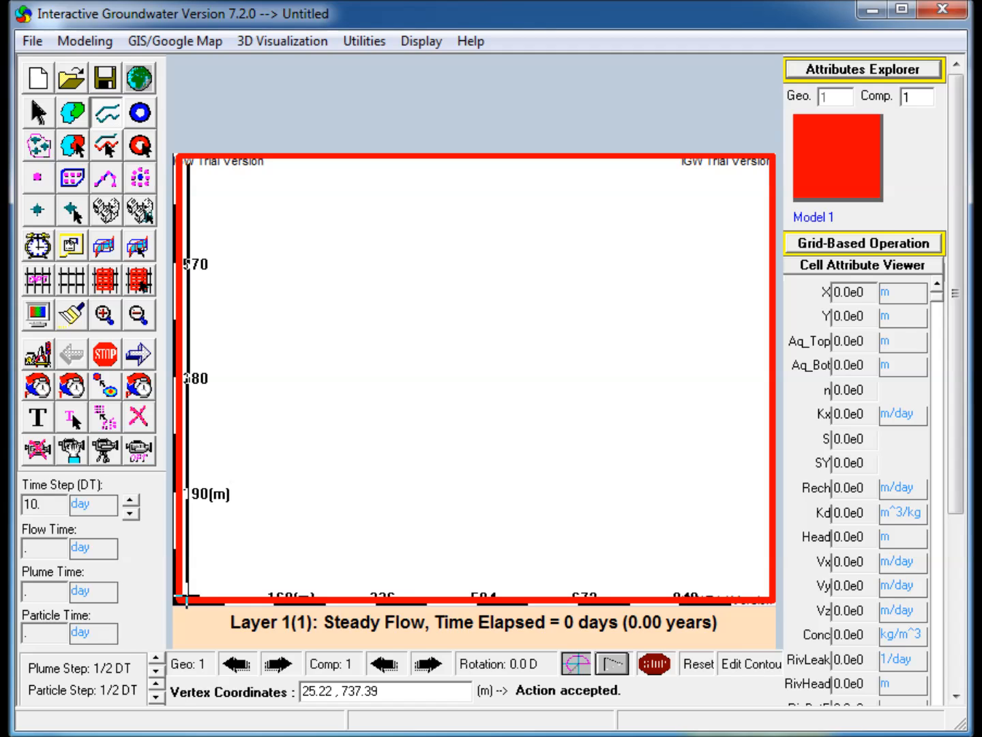
click(186, 599)
right_click(188, 604)
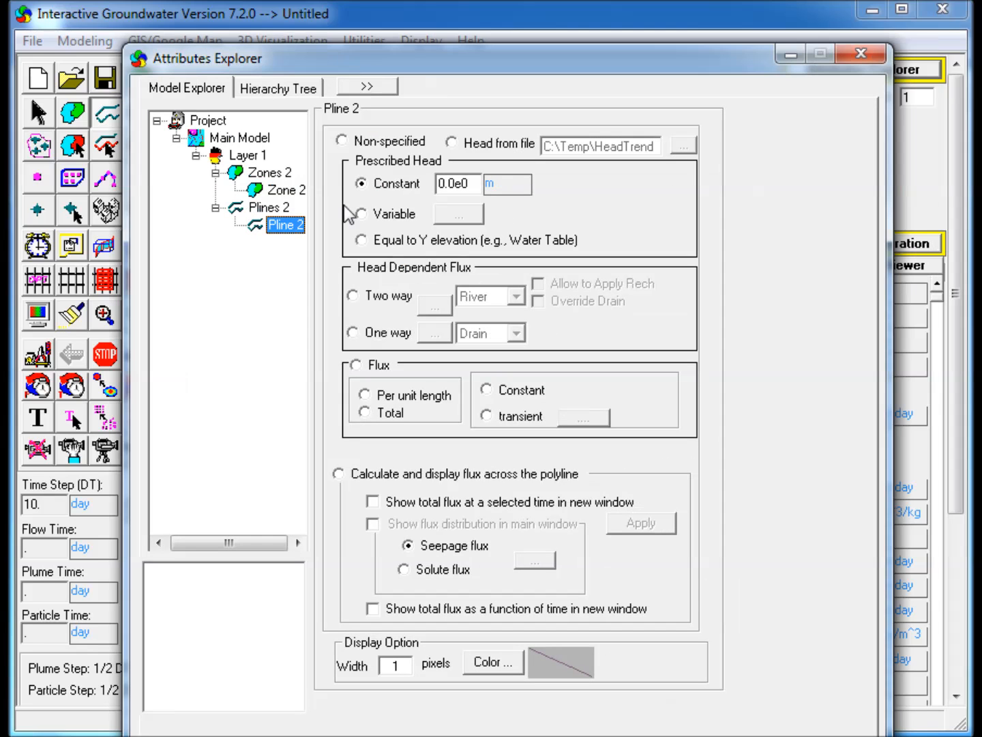
Make the left polyline a two-way River boundary with a river stage of 5 m at both nodes.
click(353, 295)
click(441, 314)
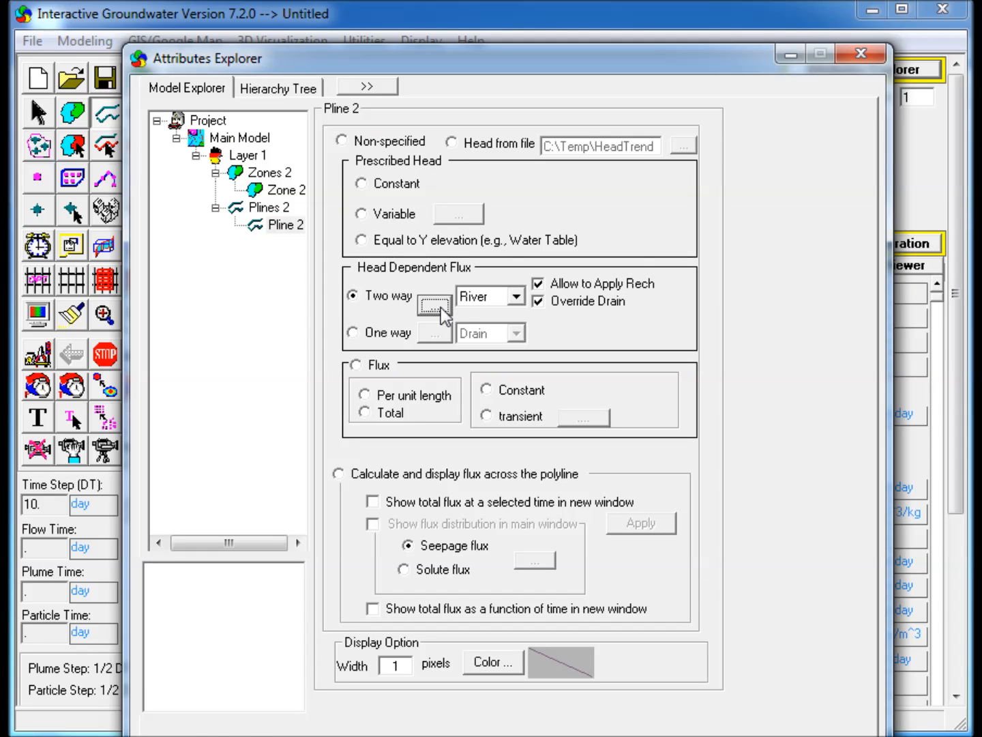
drag(545, 120, 480, 74)
click(431, 128)
drag(429, 129, 322, 123)
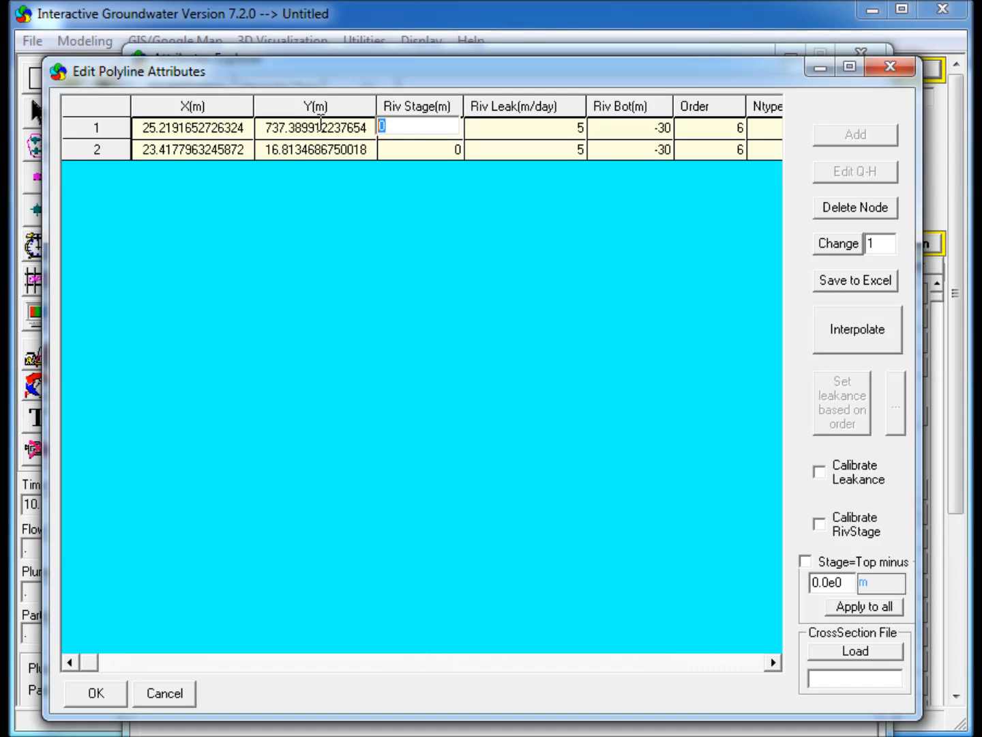
text(5)
click(431, 147)
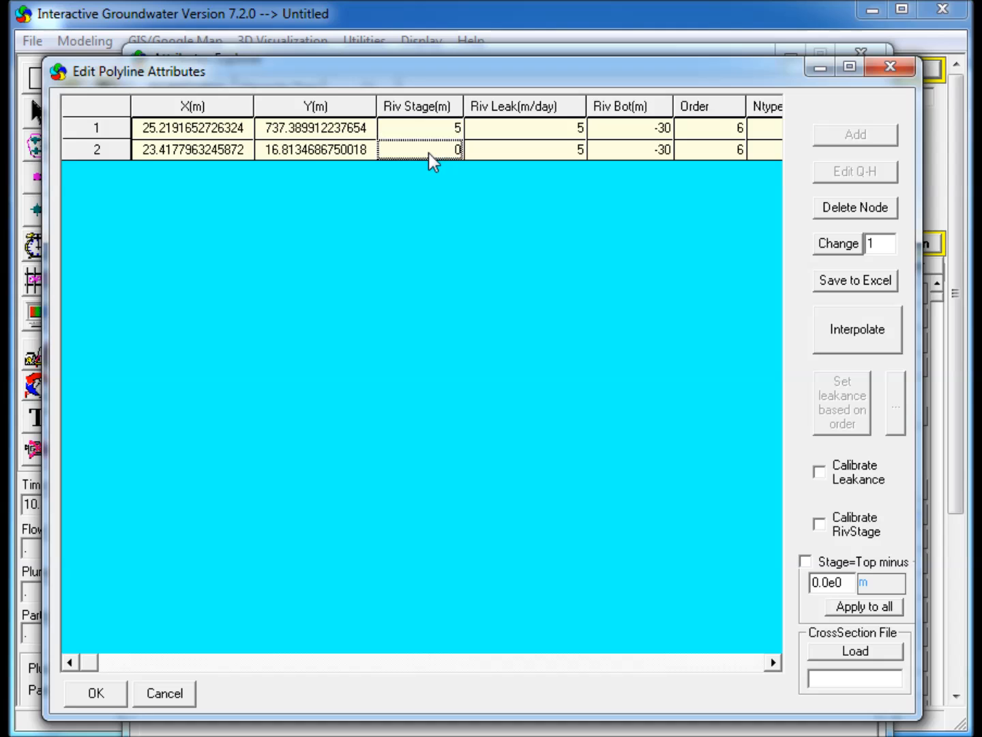
drag(425, 149, 323, 146)
text(5)
click(430, 126)
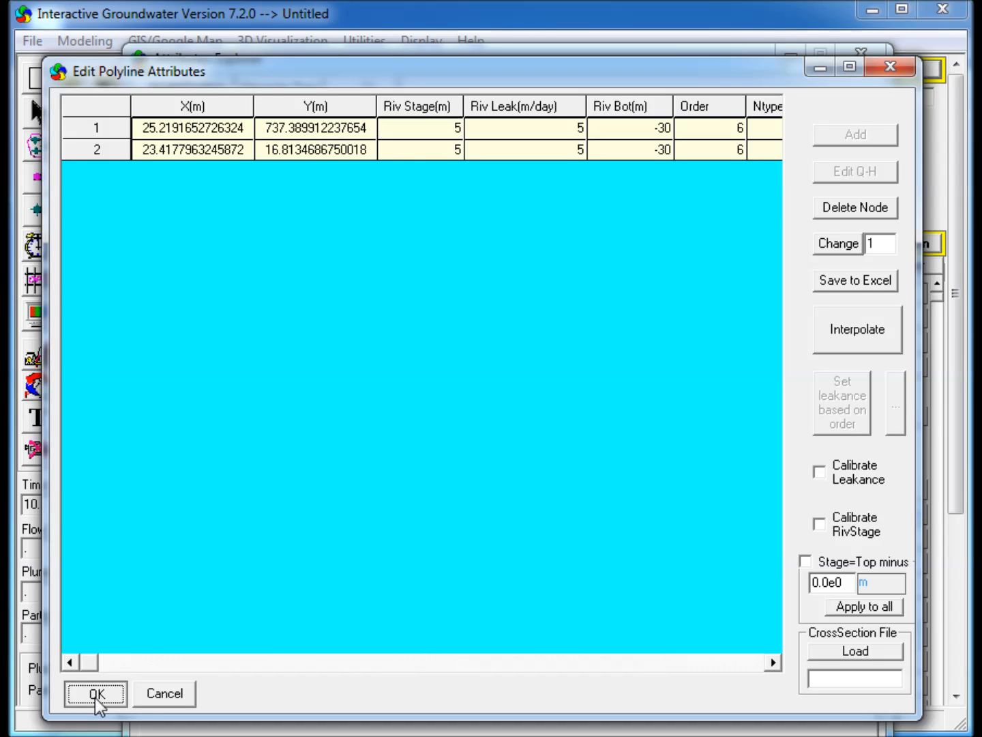
click(95, 697)
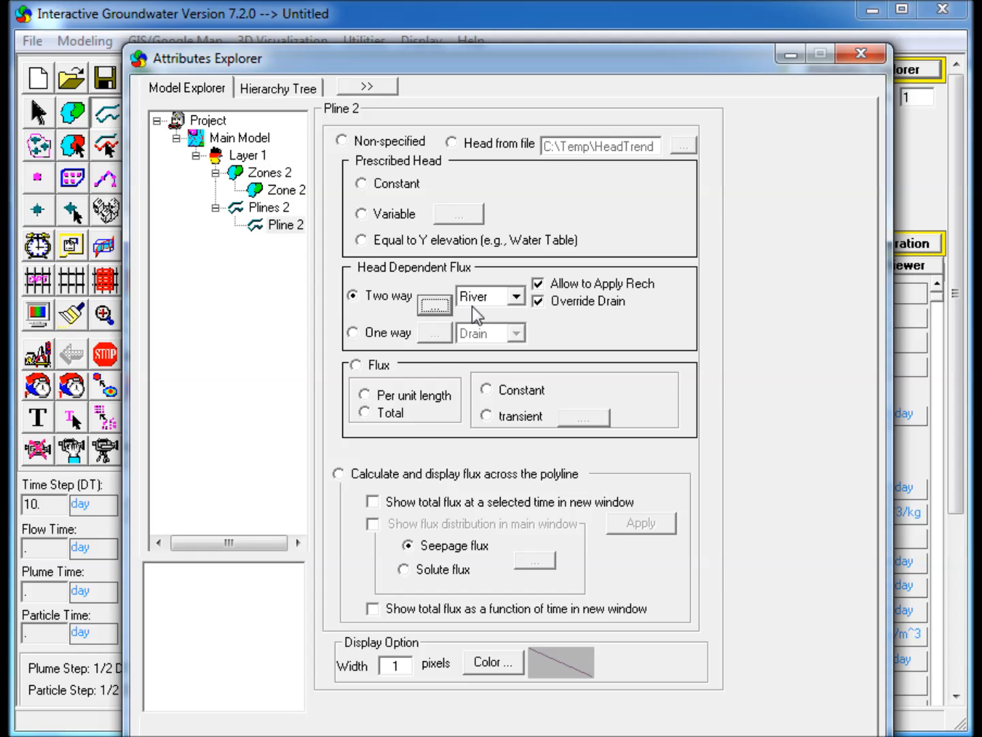
Draw a second vertical polyline along the right edge of the domain.
click(791, 56)
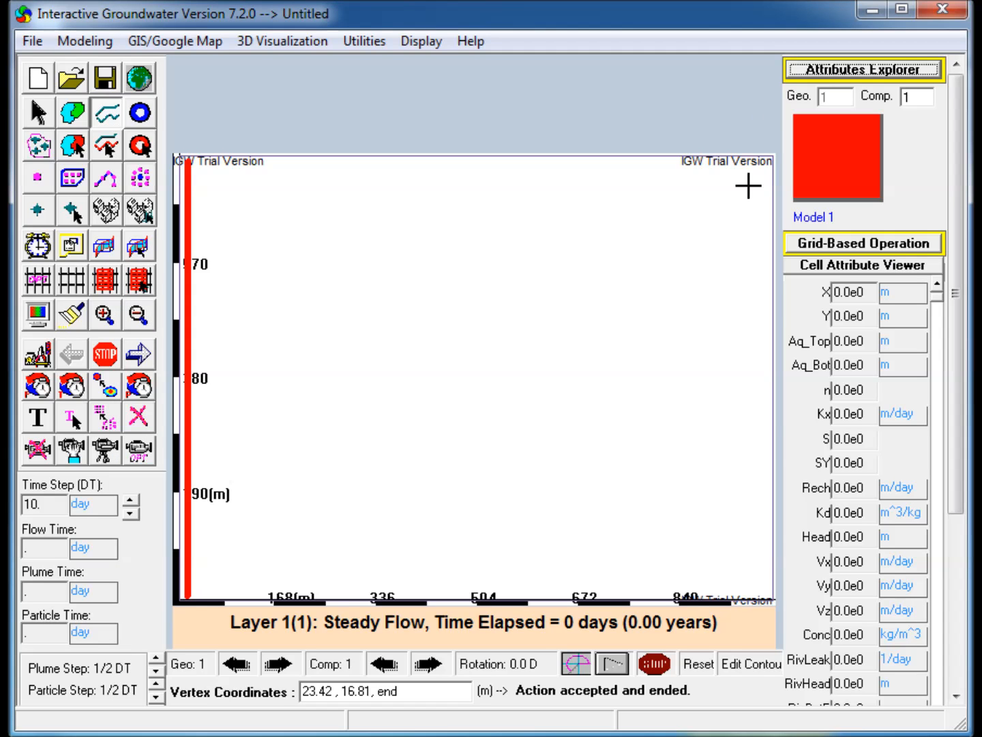
click(762, 158)
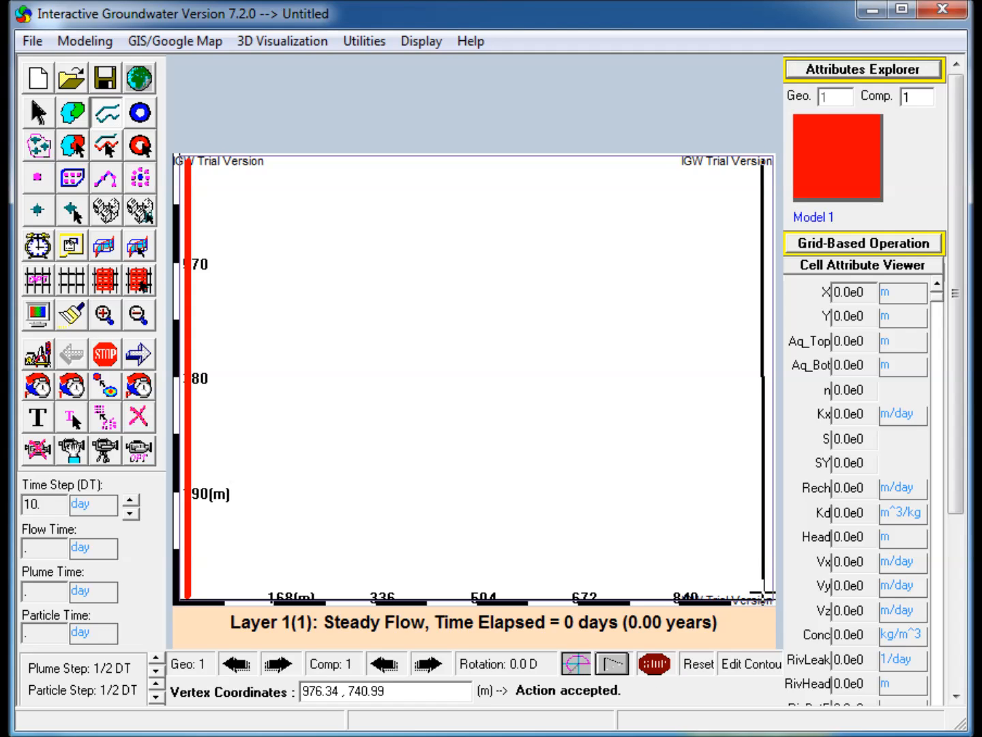
double_click(765, 594)
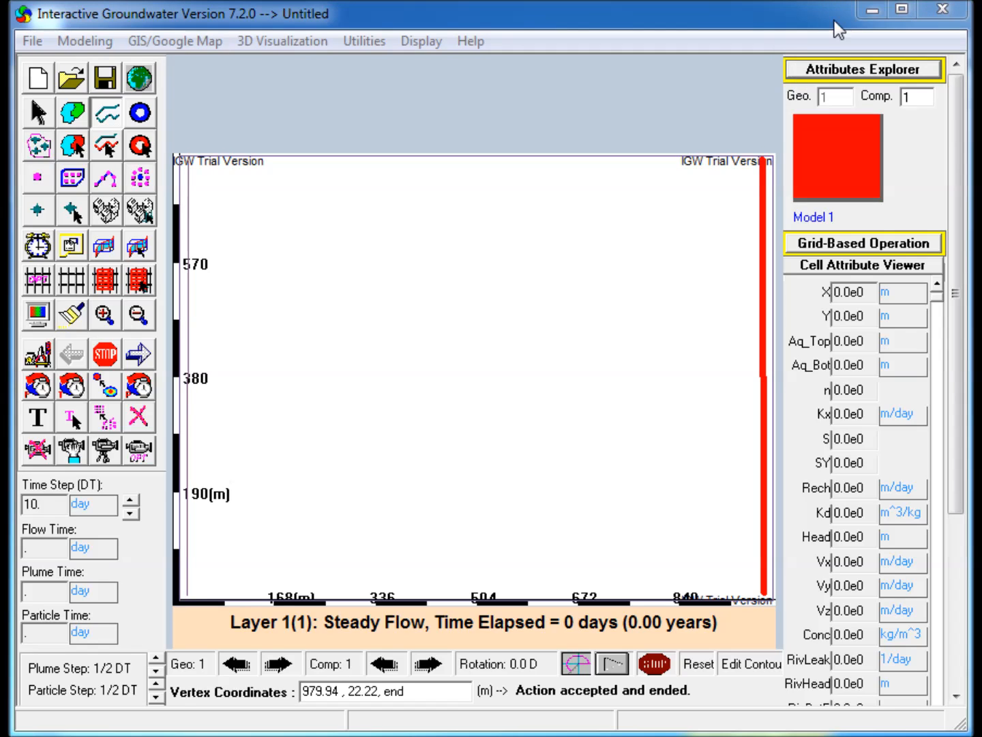
Set the right polyline as a two-way Creek boundary, keeping its default node attributes.
click(863, 69)
drag(793, 66, 446, 27)
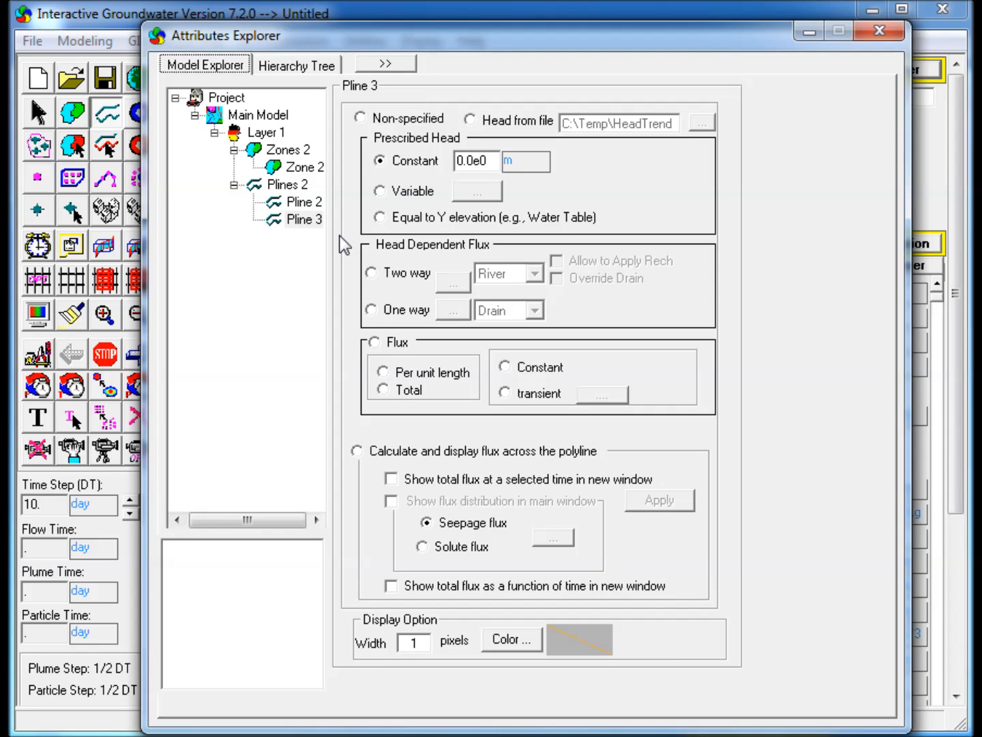
click(386, 273)
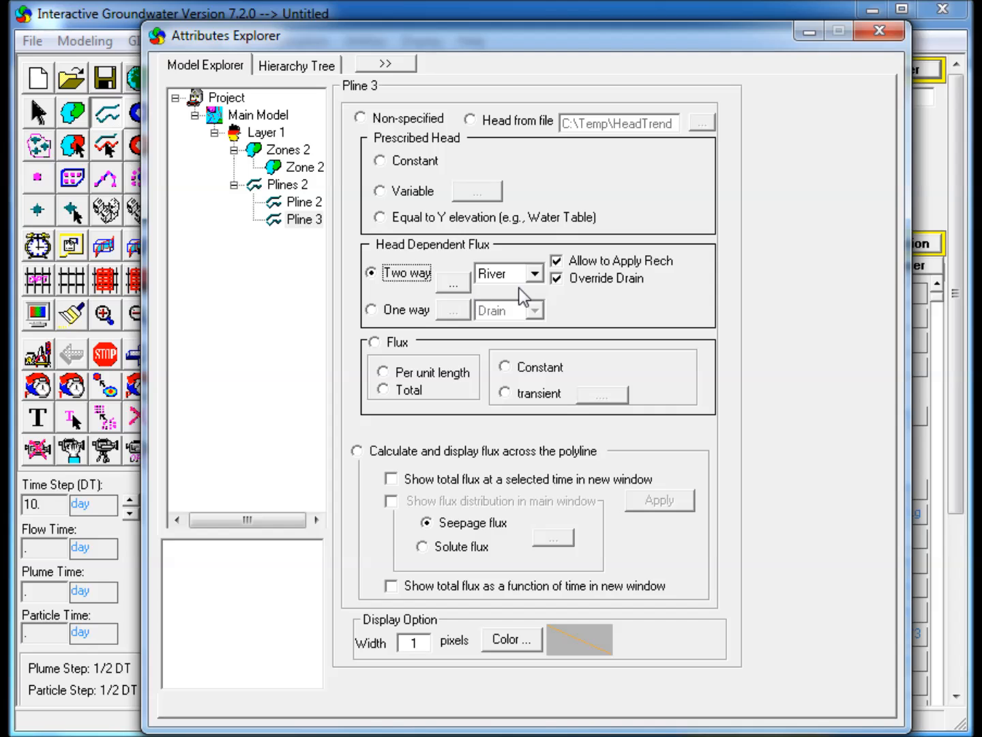
click(534, 273)
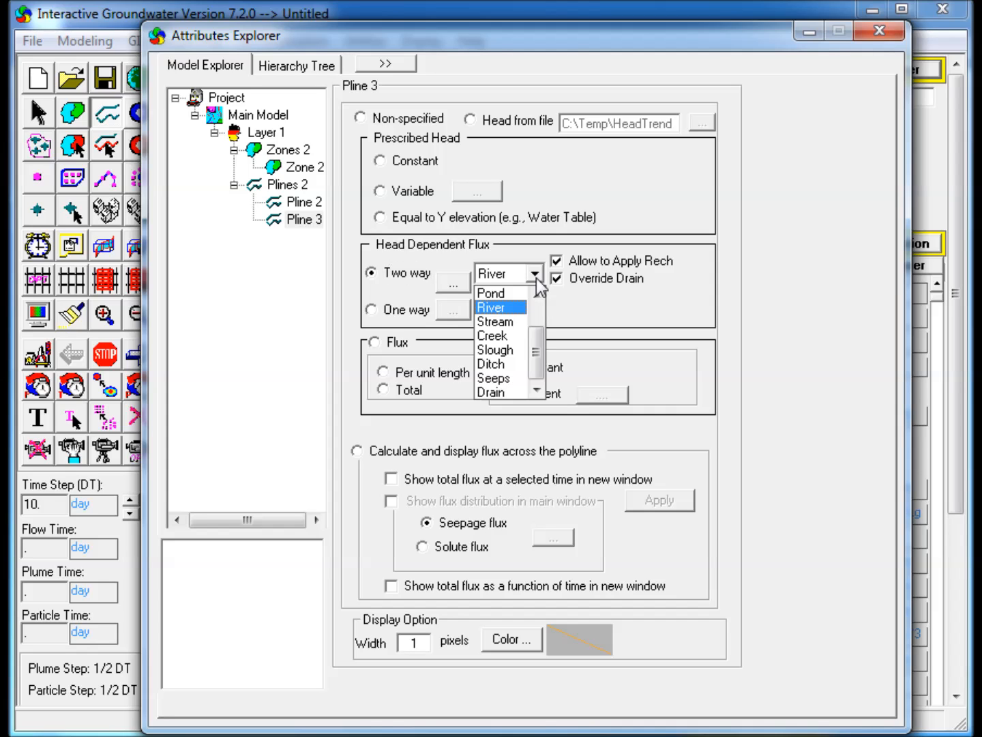
click(501, 335)
click(458, 282)
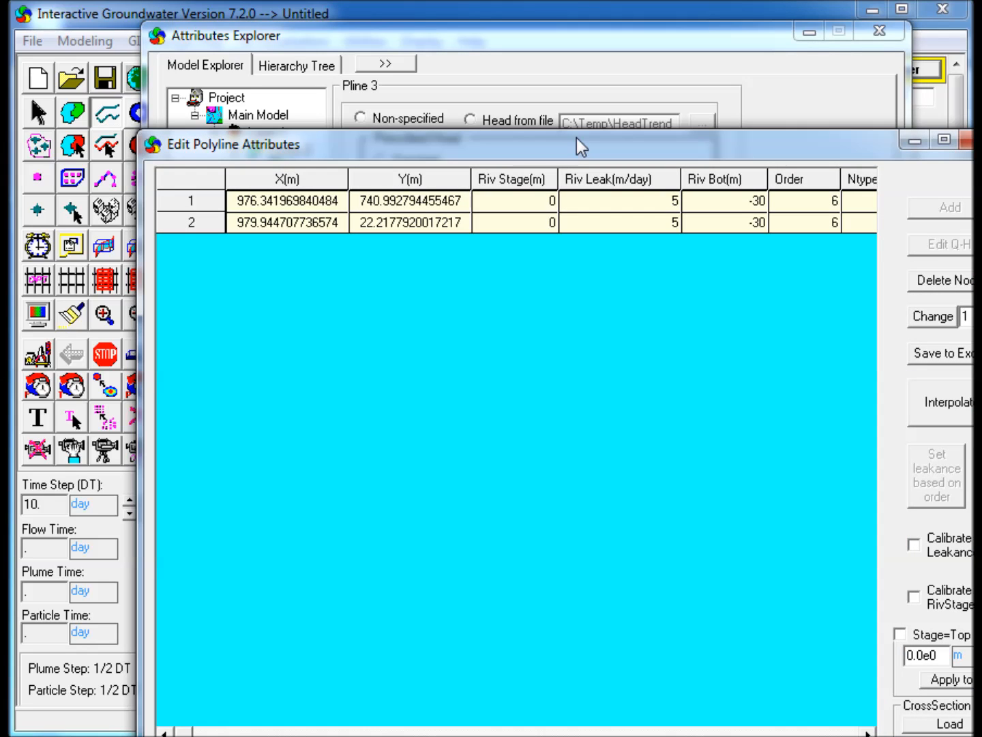
drag(570, 145, 495, 51)
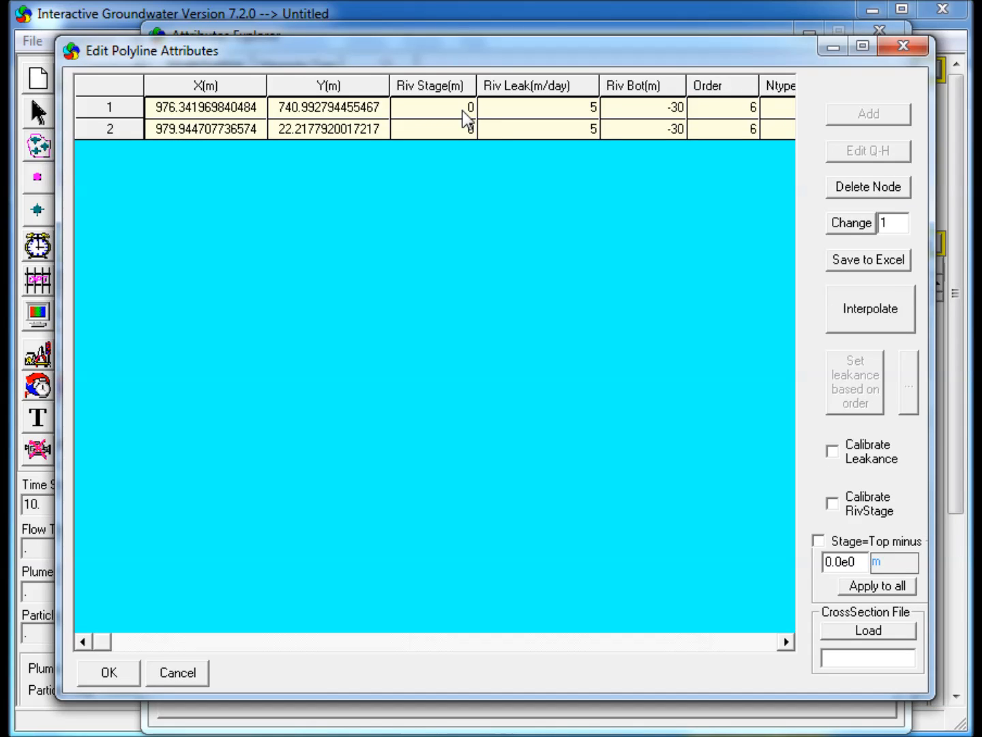
click(107, 673)
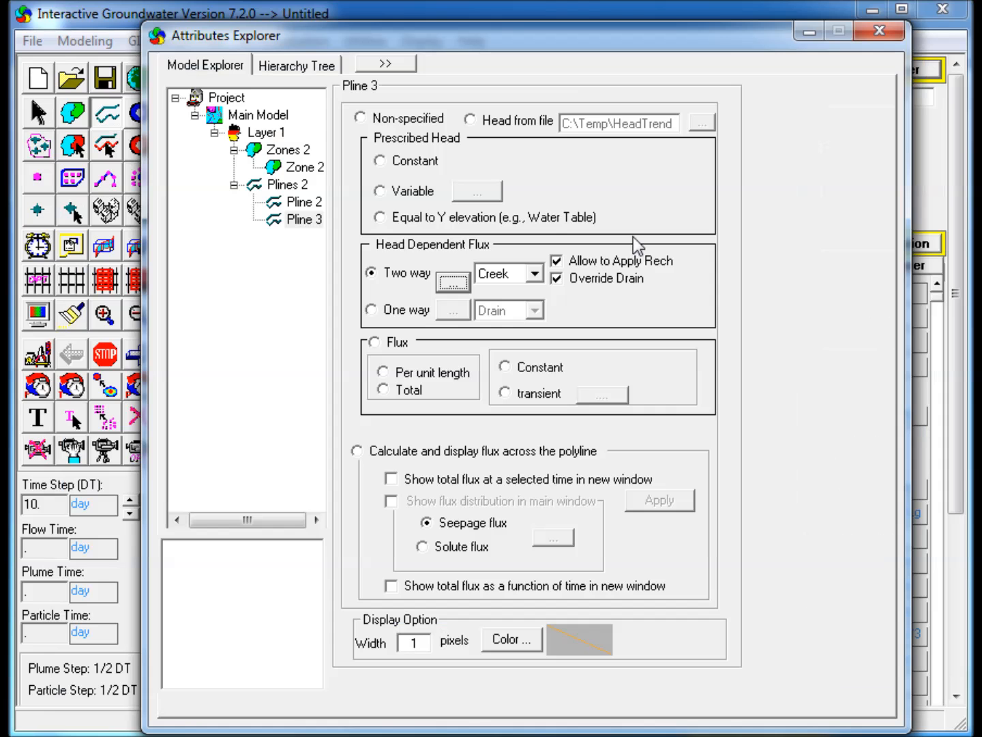
Enable the zone budget for Zone 2.
click(809, 32)
click(845, 71)
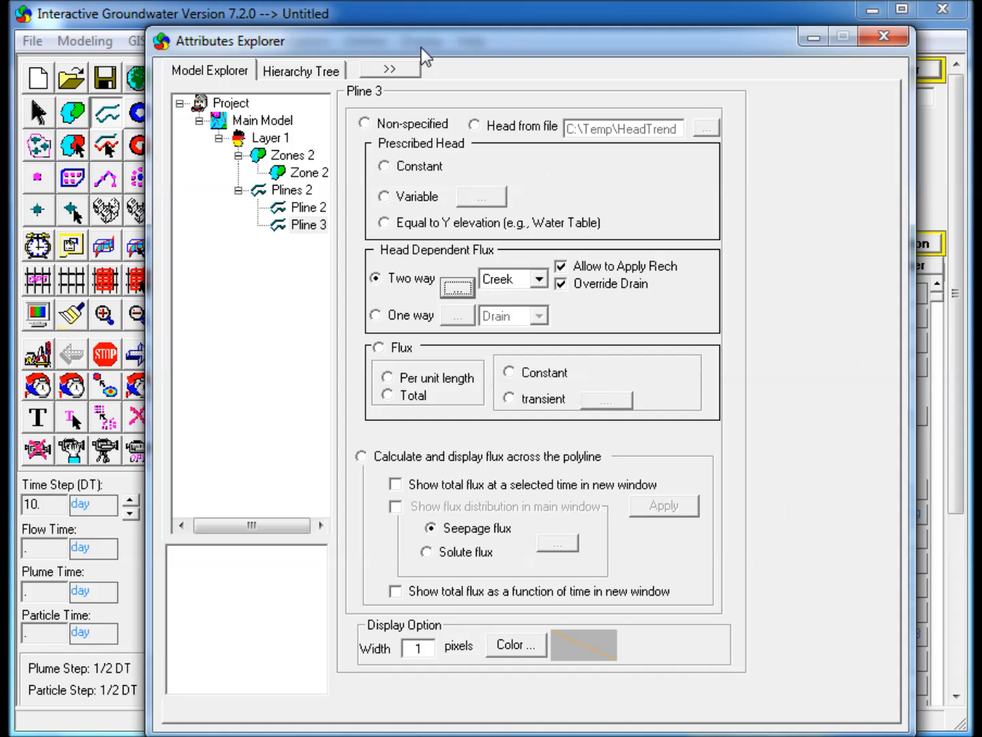
click(310, 175)
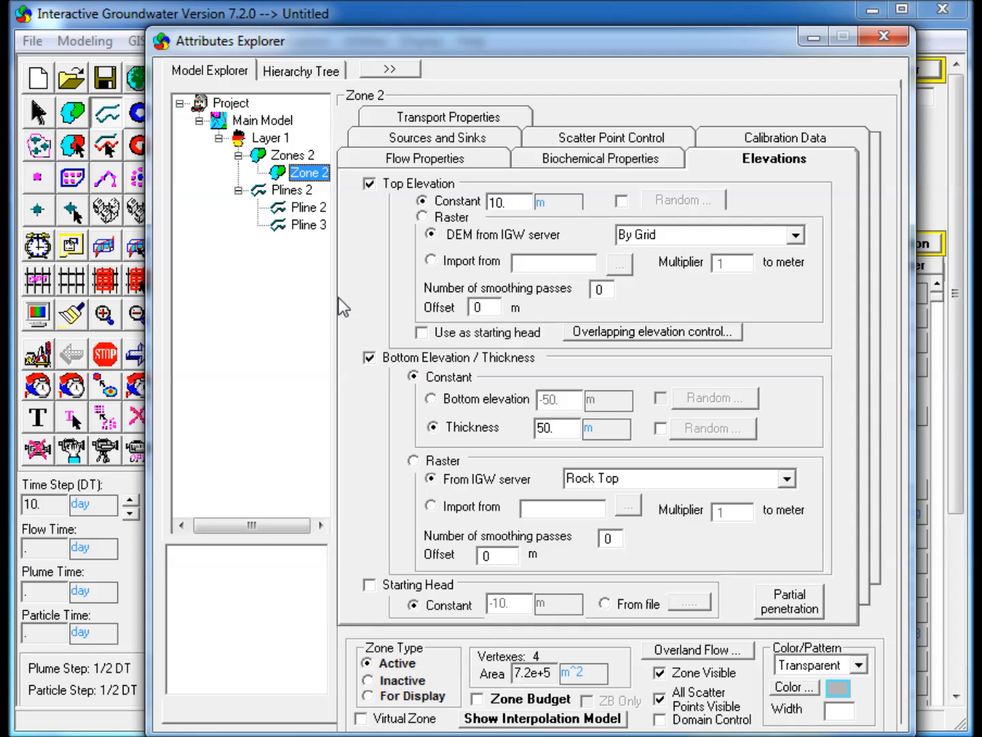
click(479, 700)
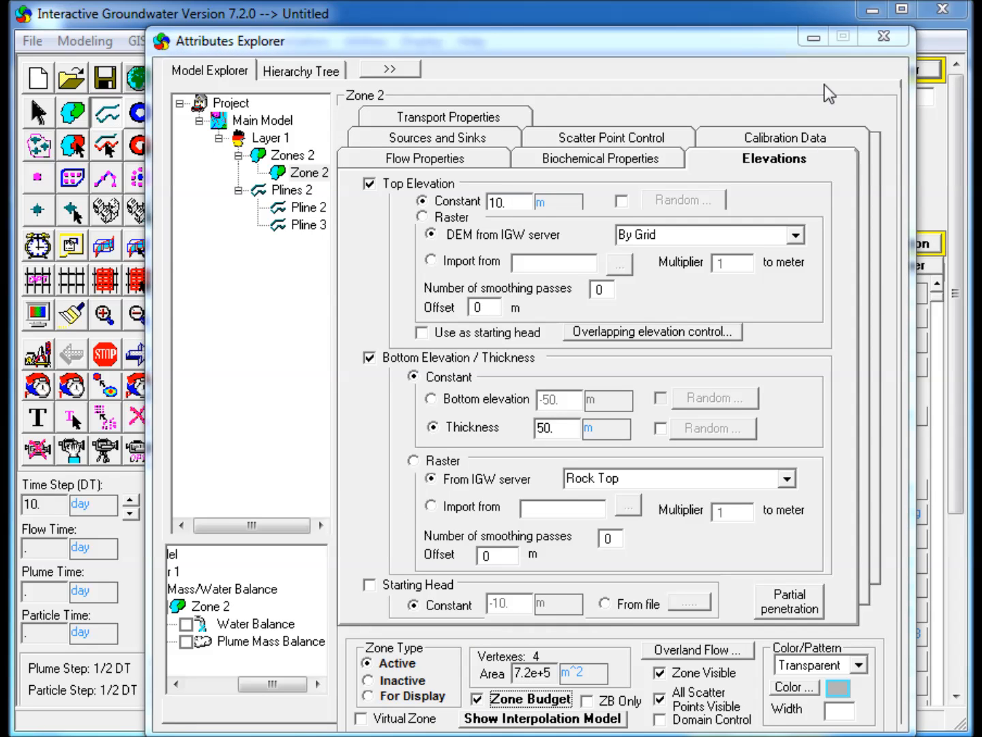
click(814, 38)
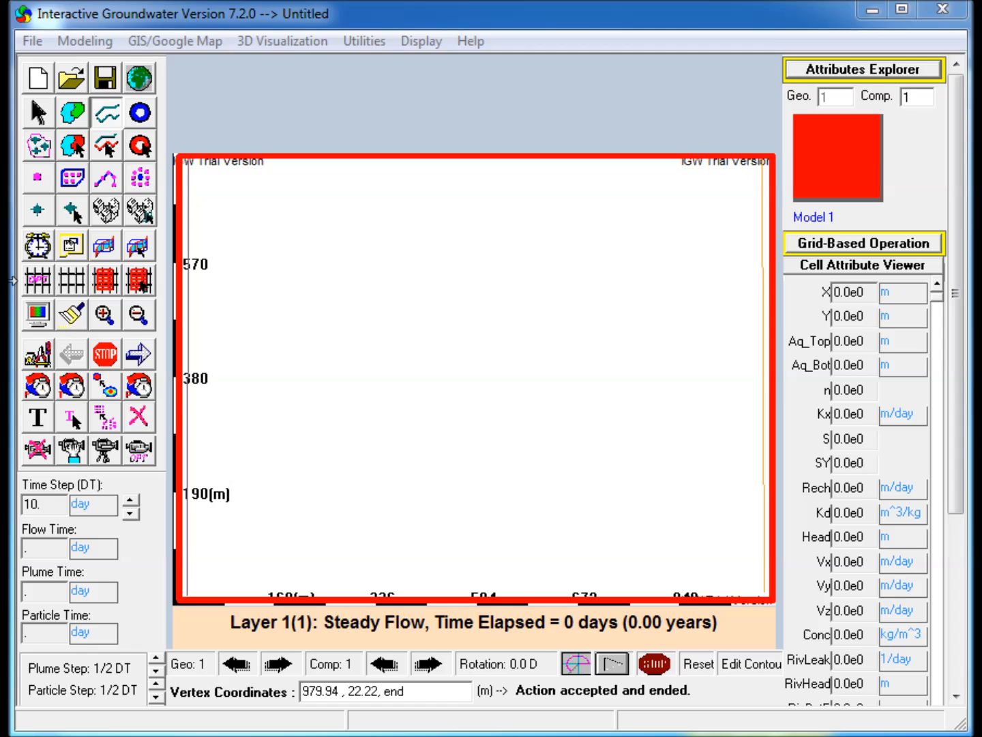
Discretize the model grid with the default 40 by 30 cells.
click(39, 281)
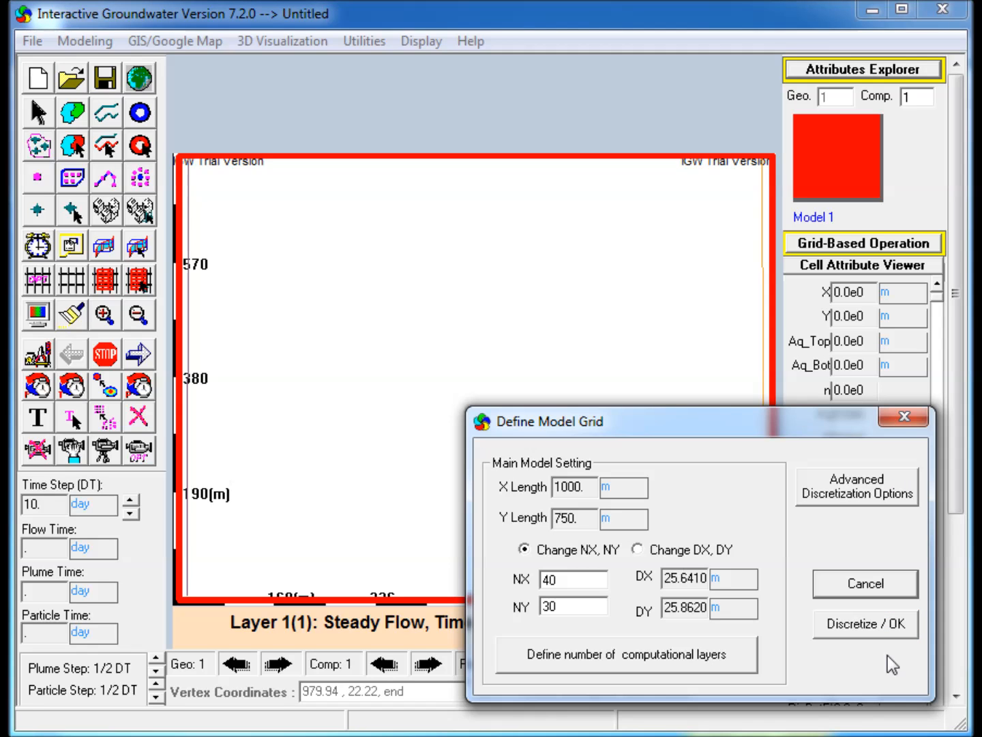
click(887, 623)
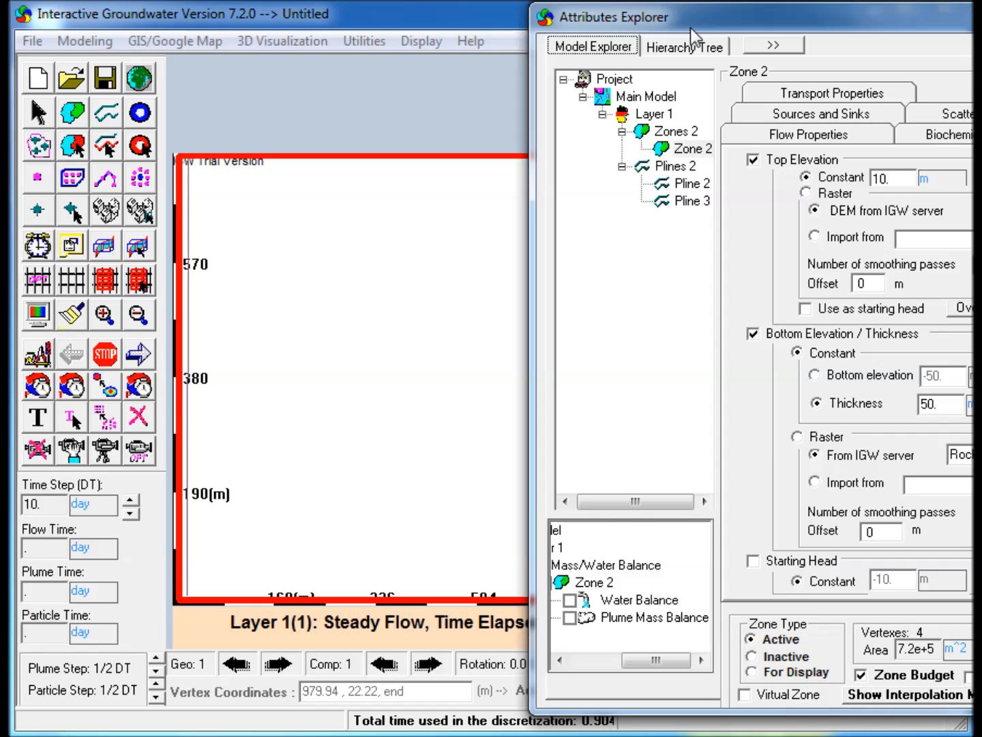
Show the Zone 2 water balance plot and run the flow simulation.
click(544, 610)
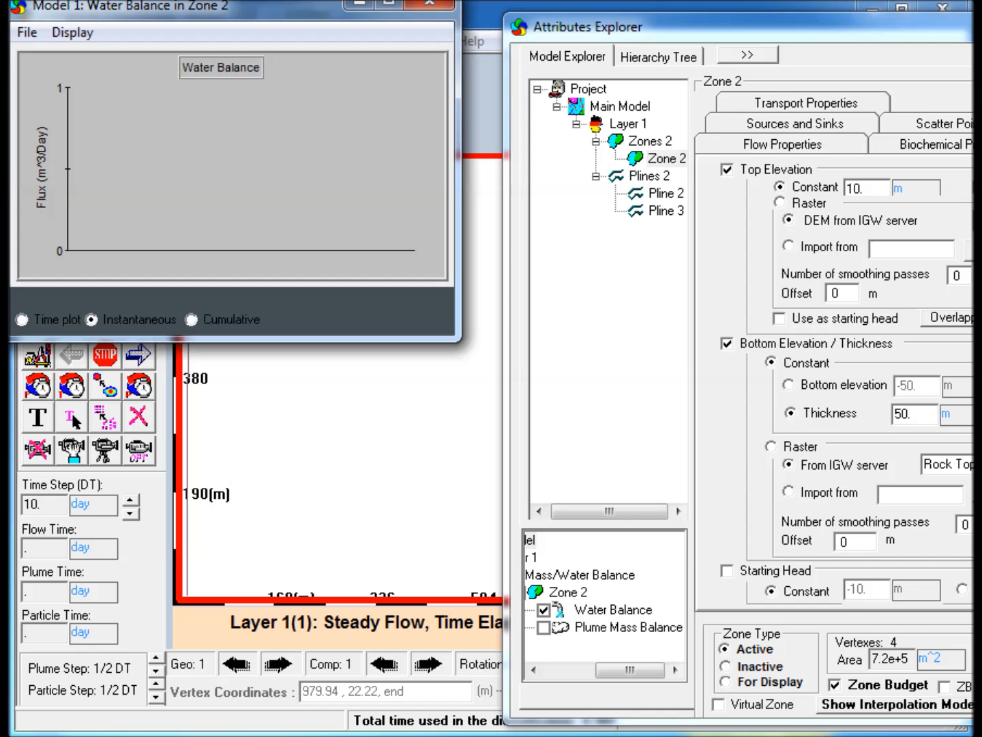
drag(286, 15, 287, 416)
drag(460, 508, 517, 515)
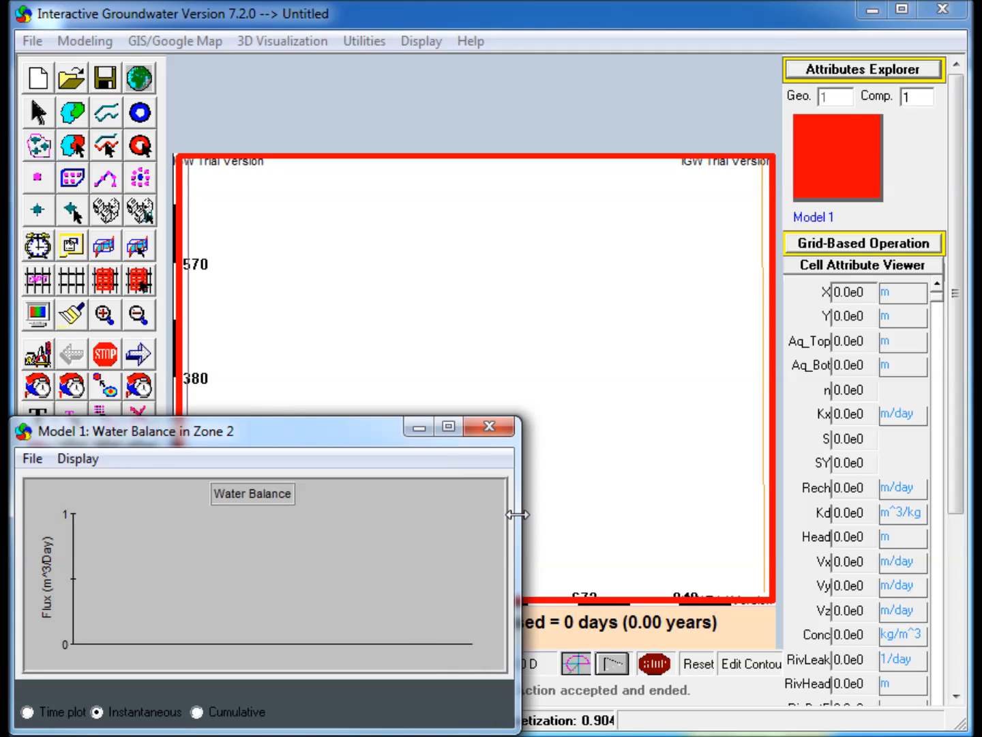
click(138, 355)
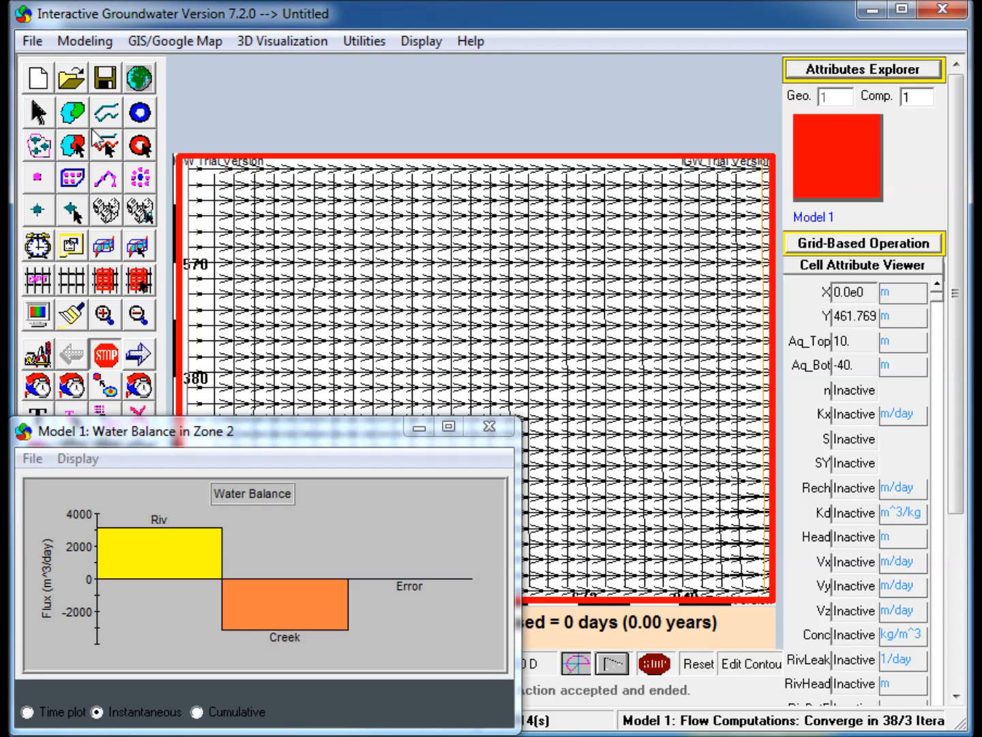
click(71, 117)
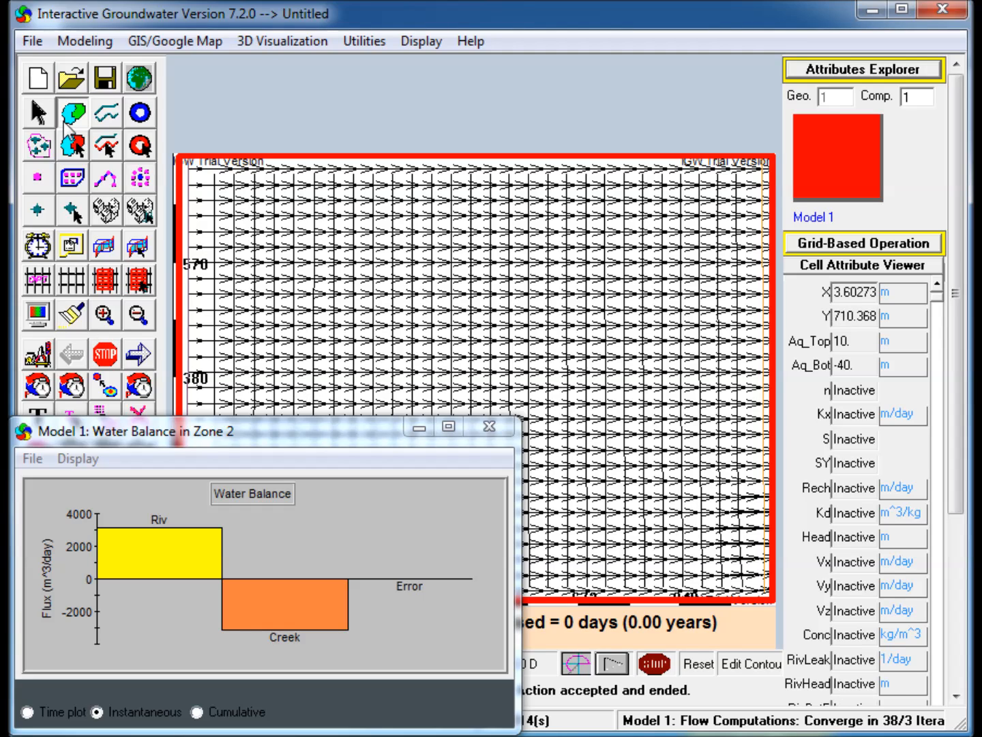
key(Escape)
click(827, 77)
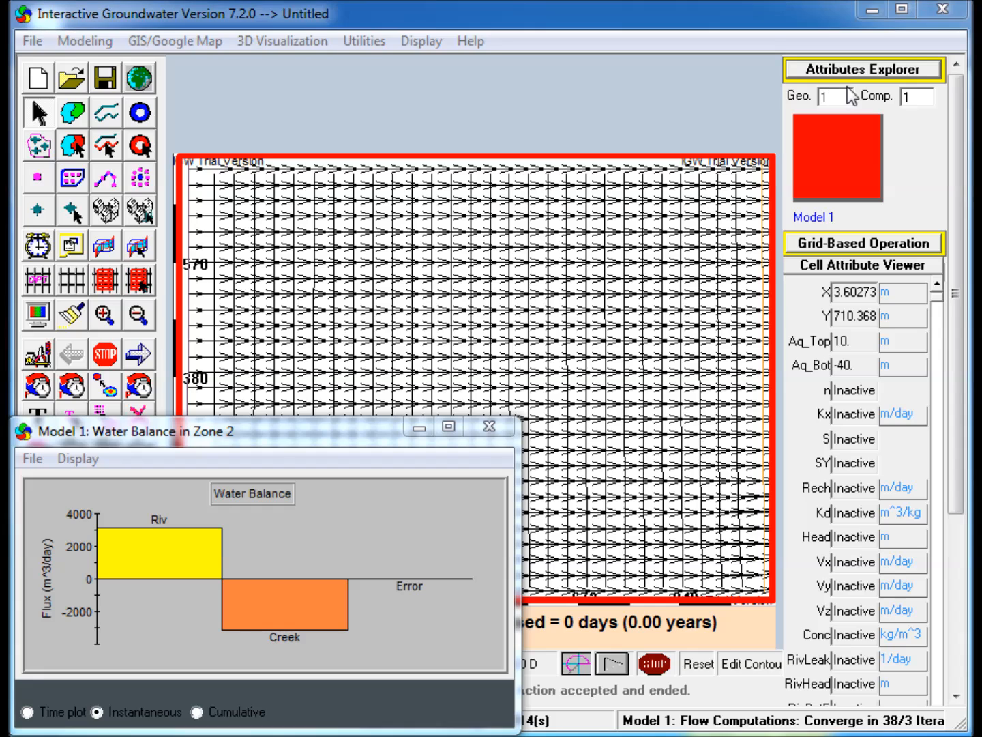
Give Zone 2 a constant recharge of 50 cm/year.
drag(963, 176, 445, 59)
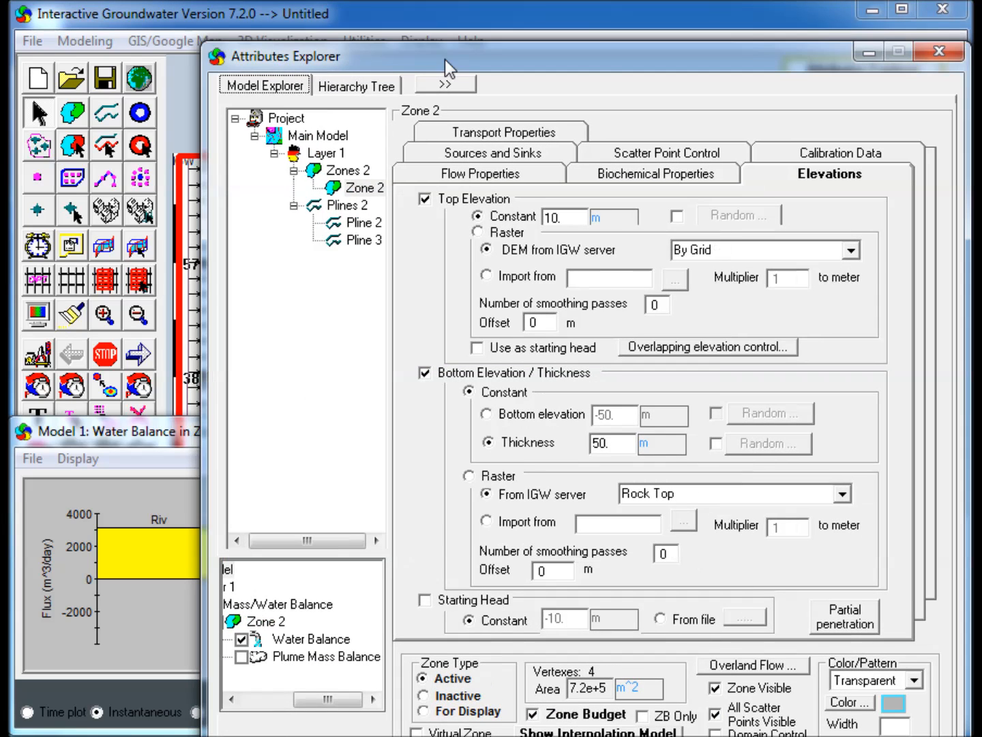
click(480, 147)
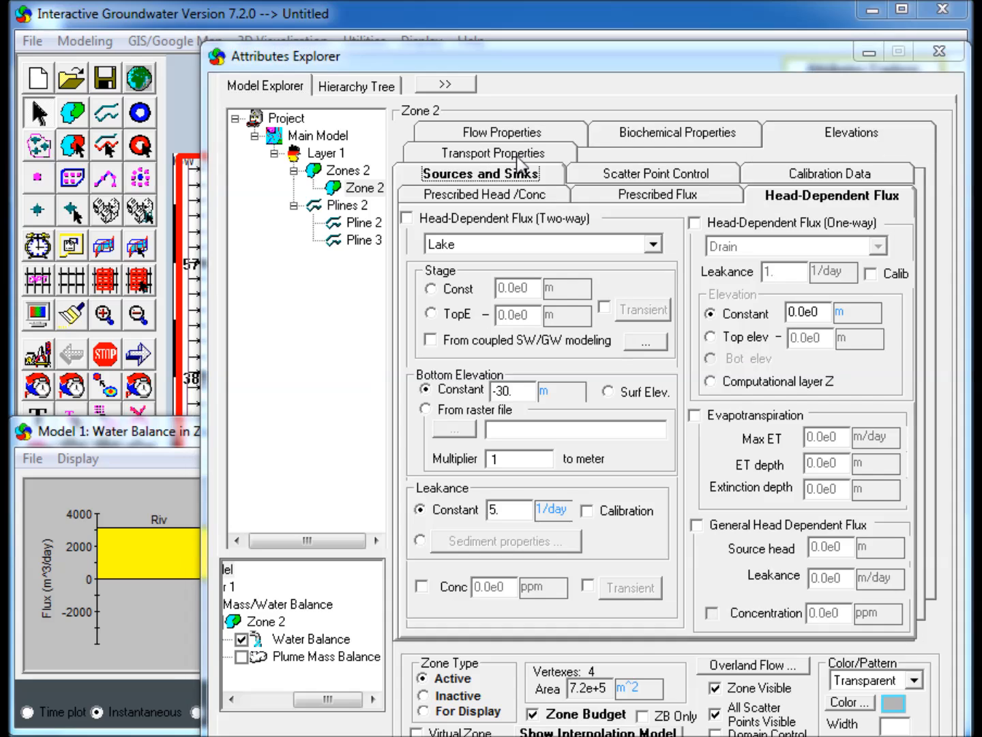
click(598, 201)
click(426, 228)
click(622, 267)
click(626, 267)
click(506, 269)
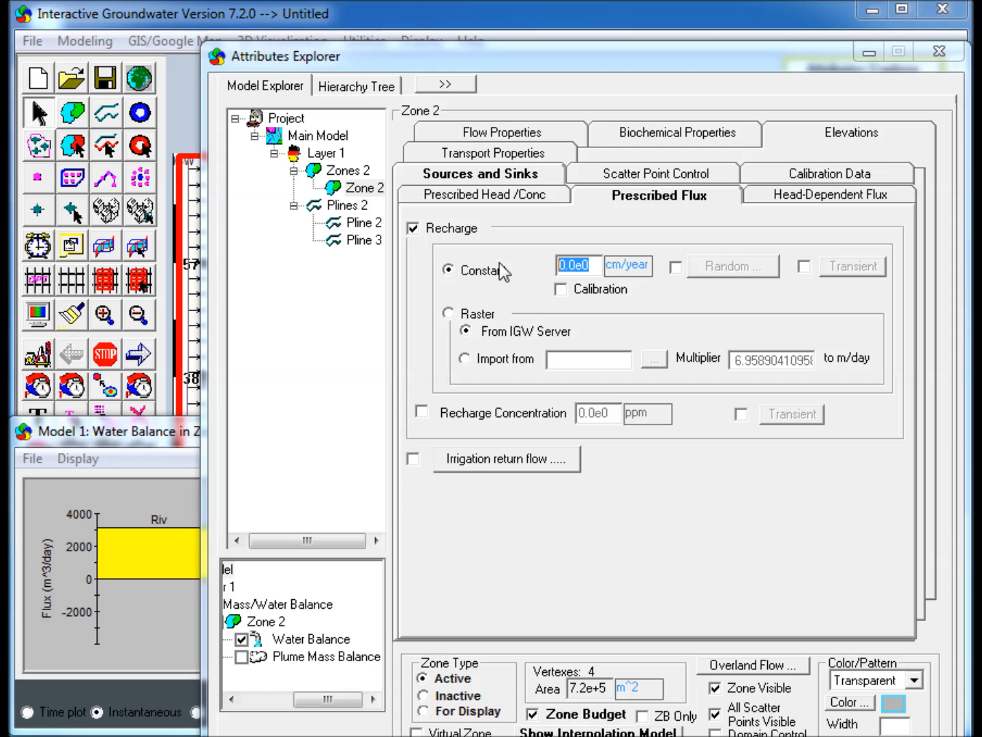
text(50)
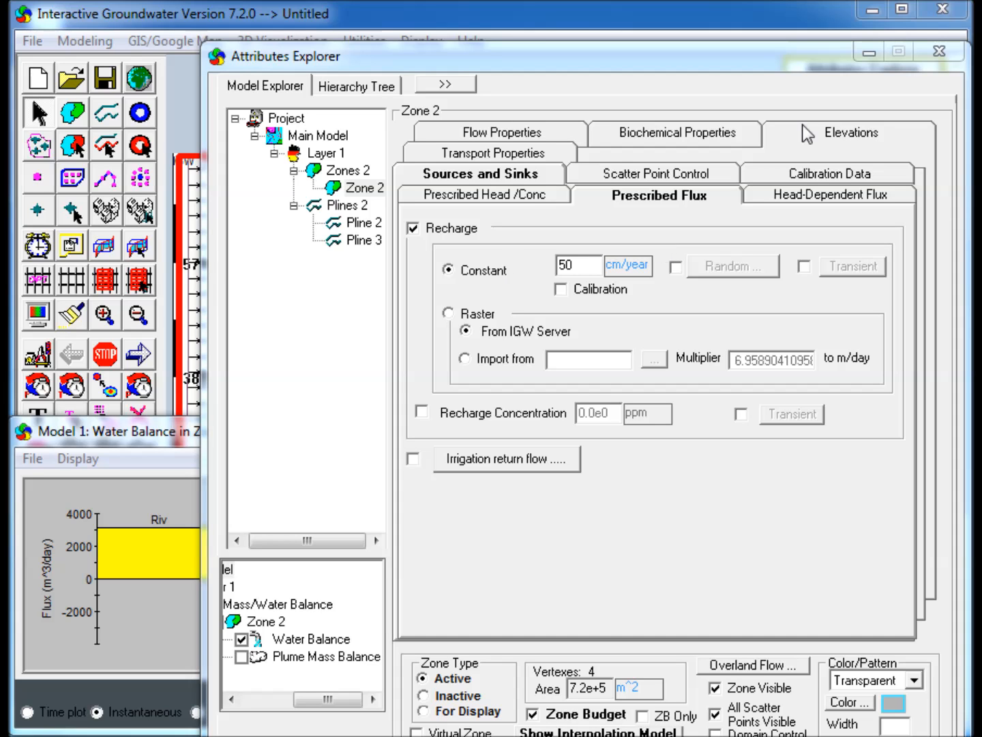
click(477, 137)
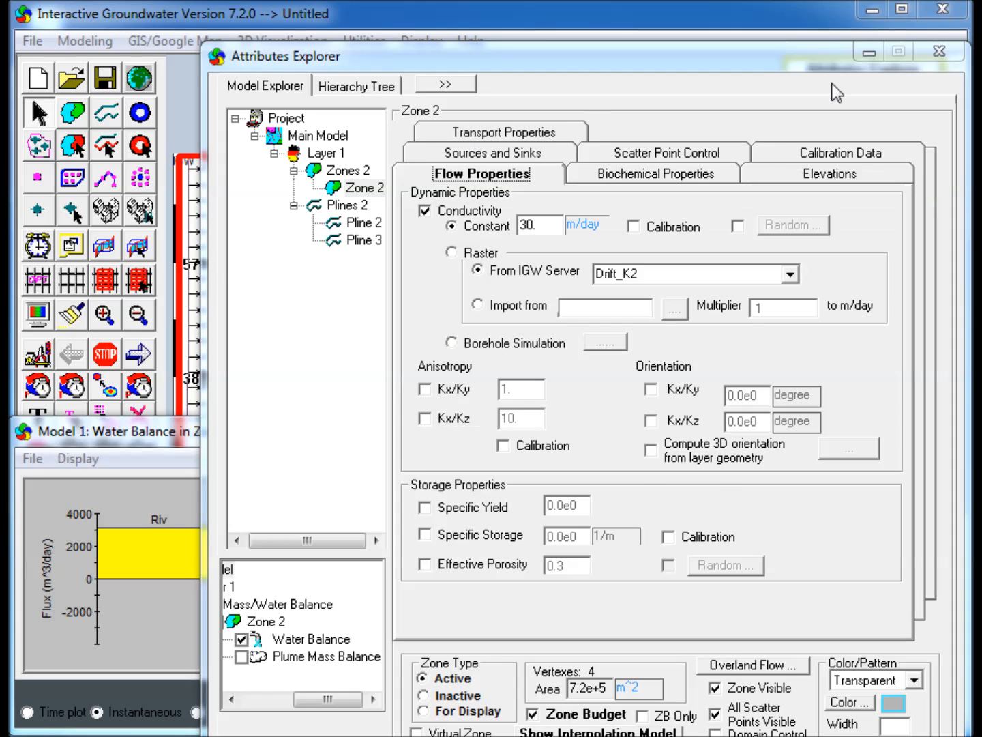
click(868, 58)
Rediscretize the grid with 40 by 30 cells and rerun the flow simulation.
click(49, 279)
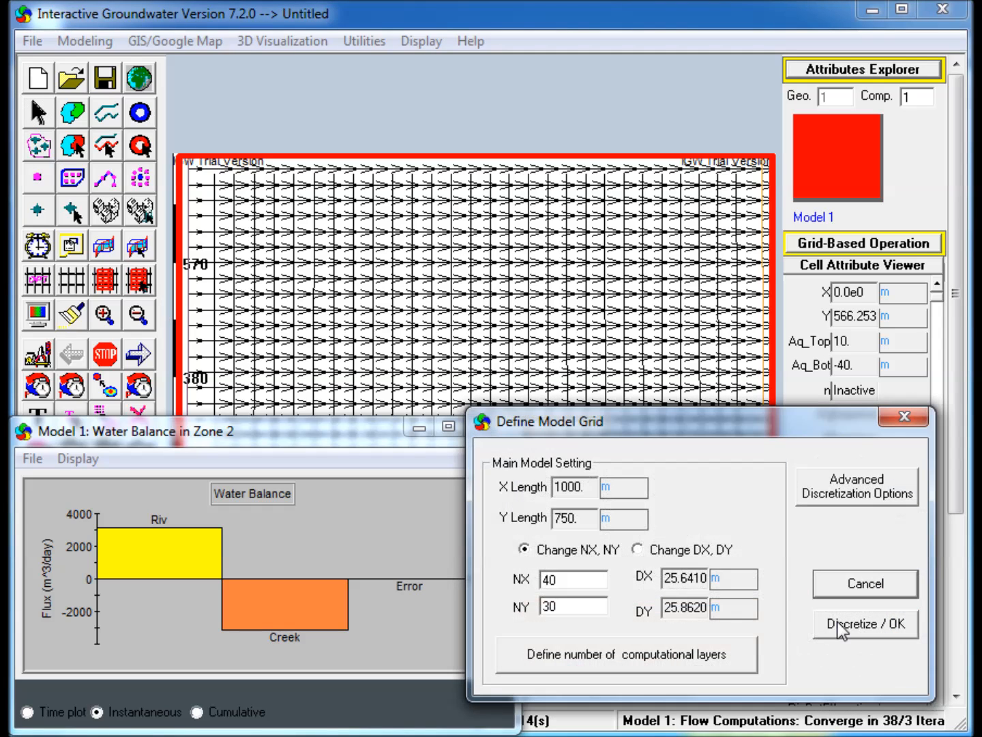
click(850, 627)
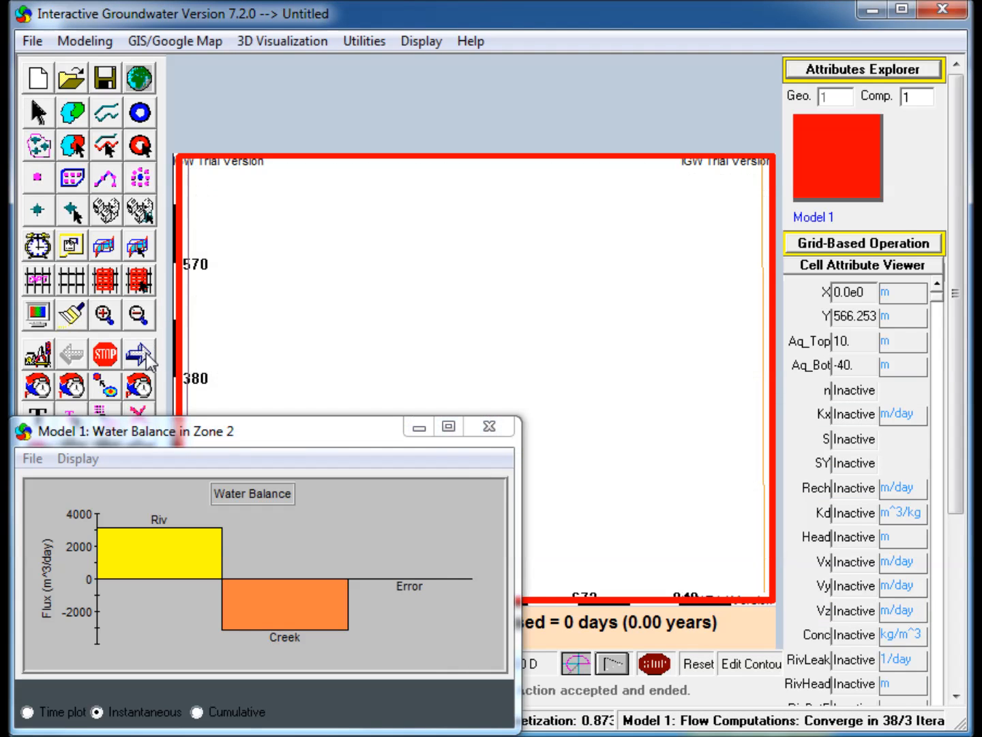
click(142, 358)
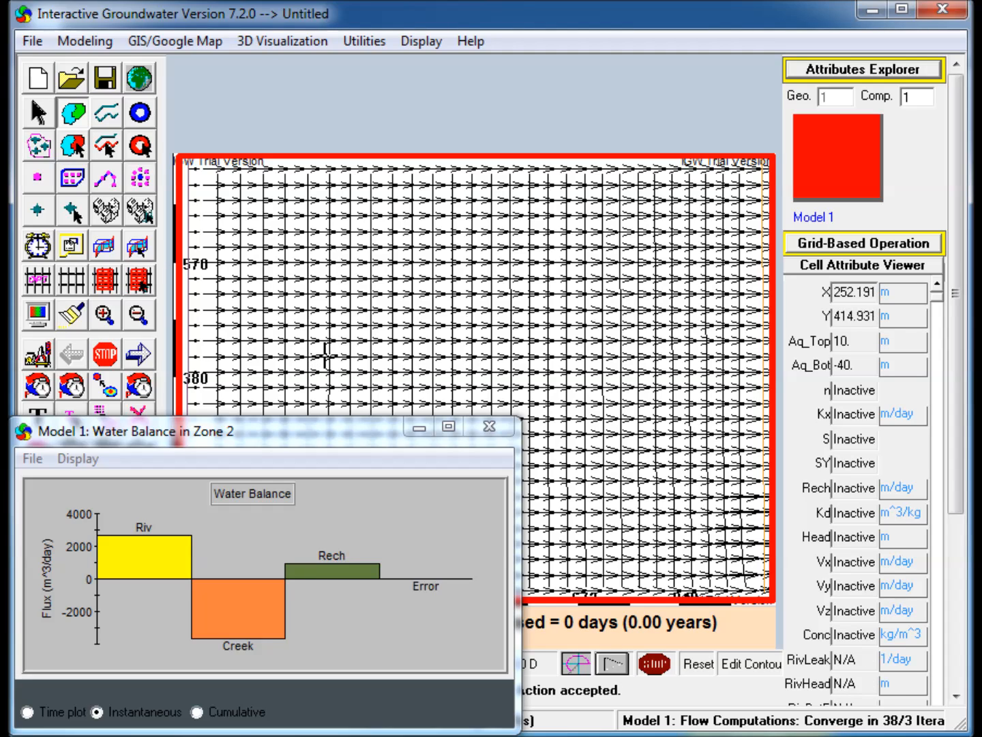
Draw a zone of about 13,000 m² left of centre, make it a two-way Lake with stage 4 m and bottom elevation 0 m, and rerun.
mouse_move(315, 360)
mouse_down()
mouse_move(291, 357)
mouse_move(260, 390)
mouse_move(291, 398)
mouse_move(359, 380)
mouse_move(365, 353)
mouse_move(337, 334)
mouse_move(329, 349)
mouse_up()
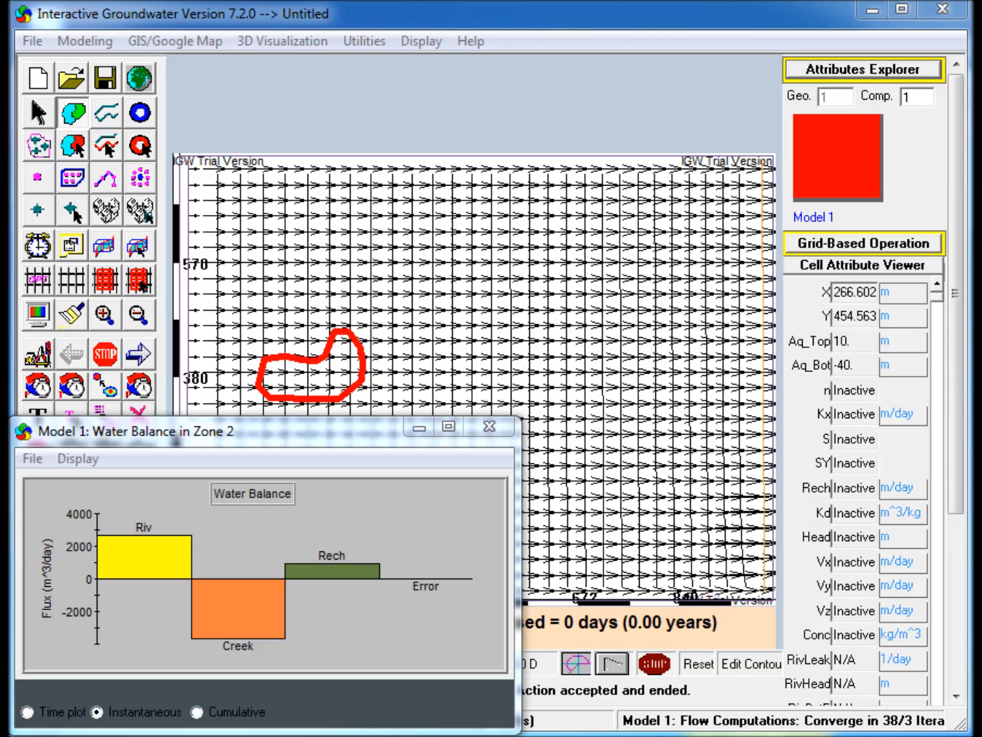
click(829, 77)
drag(919, 137, 490, 44)
click(555, 146)
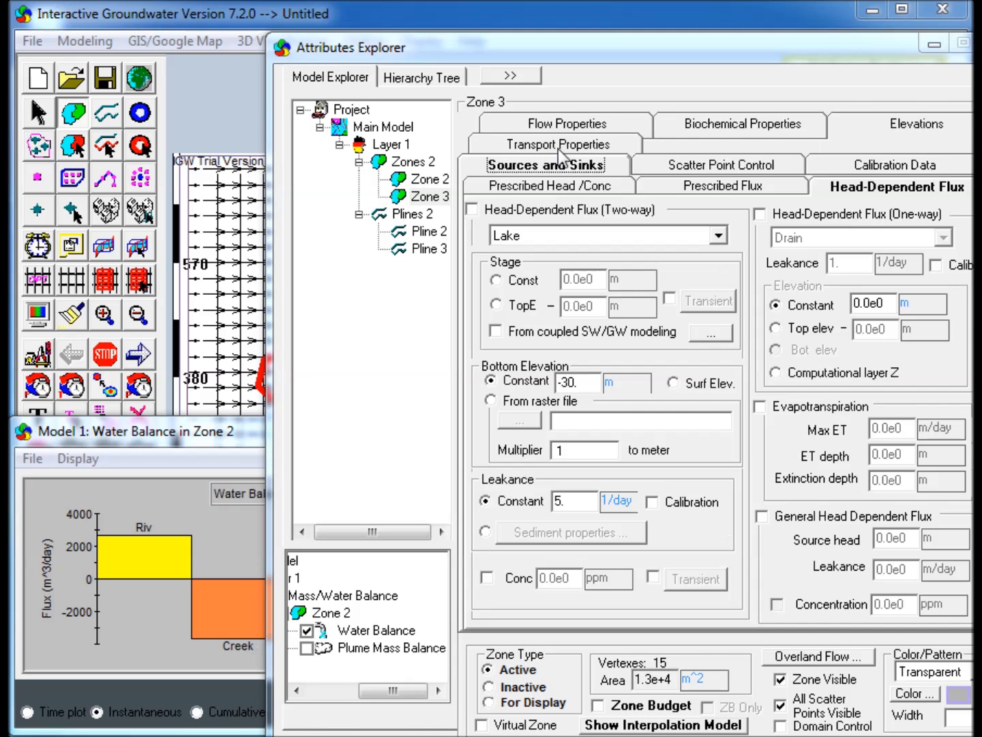
click(523, 211)
drag(593, 280, 480, 280)
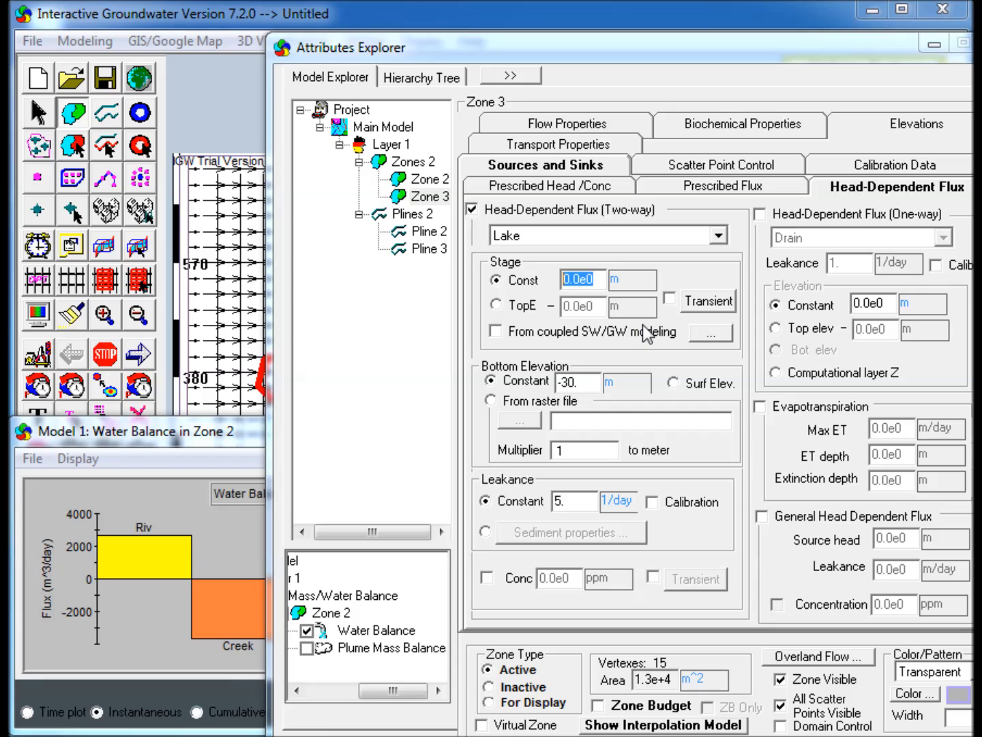
text(4)
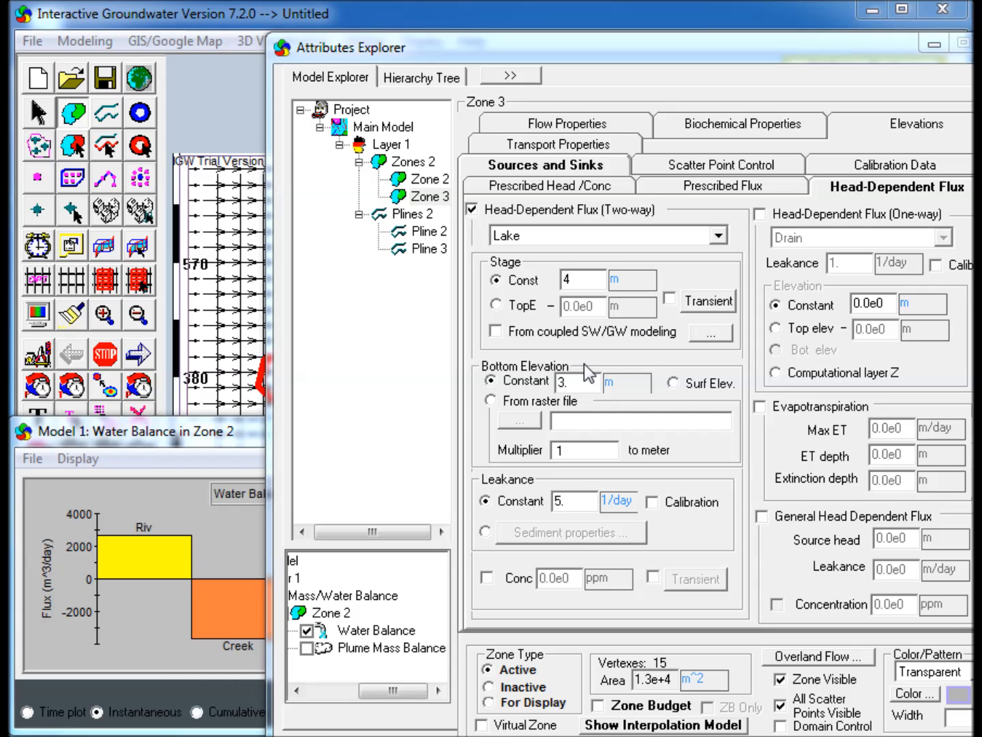
drag(590, 384, 421, 375)
text(0)
click(932, 47)
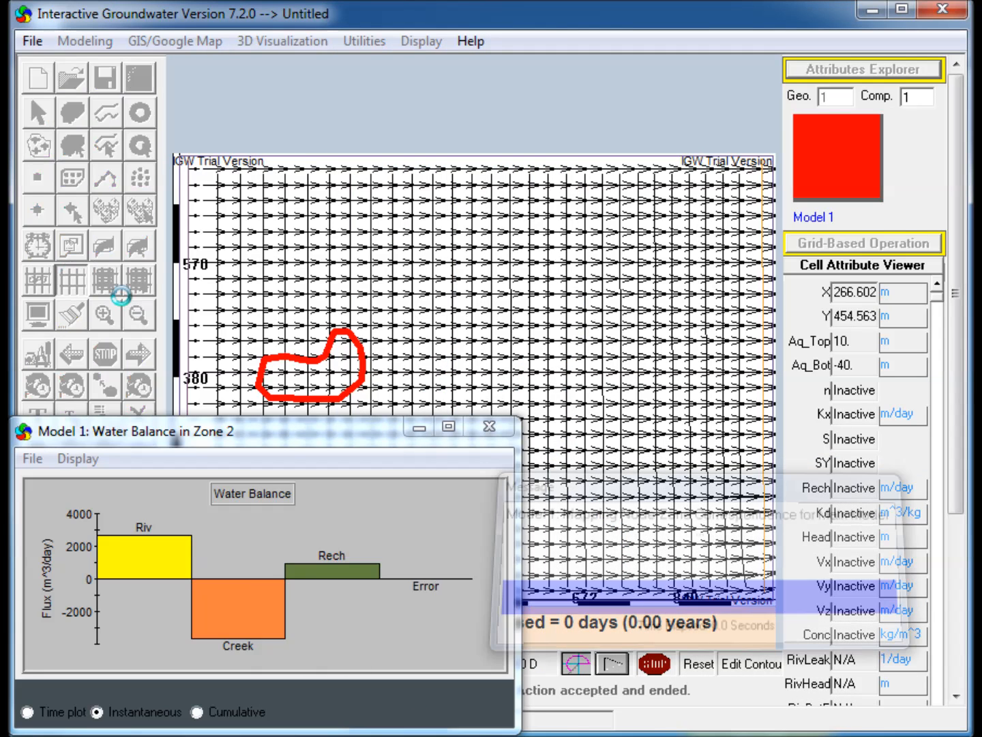
click(144, 364)
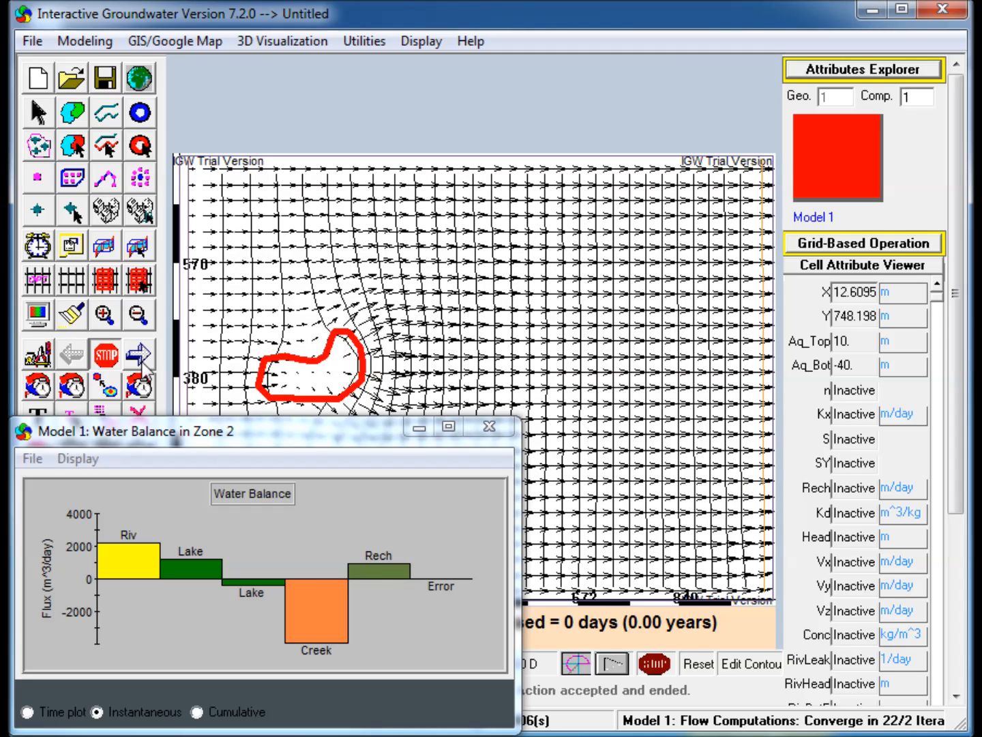
Draw a polygon zone of about 8,900 m² near the grid's right edge.
click(73, 114)
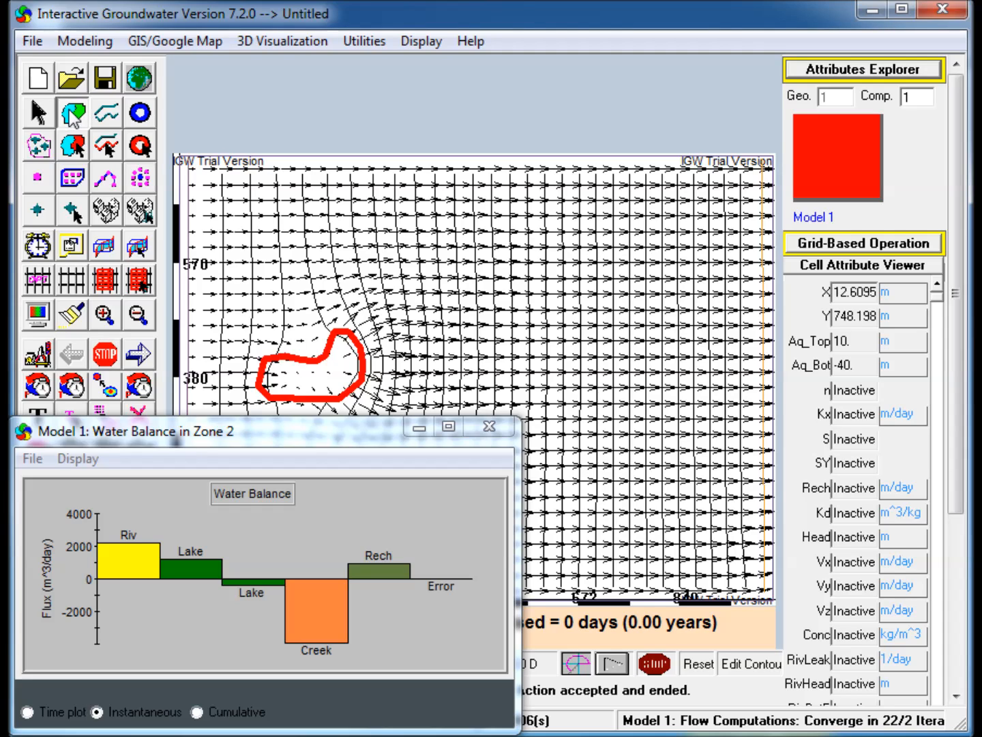
click(684, 340)
click(724, 341)
click(733, 373)
click(724, 419)
click(694, 421)
click(681, 392)
click(685, 342)
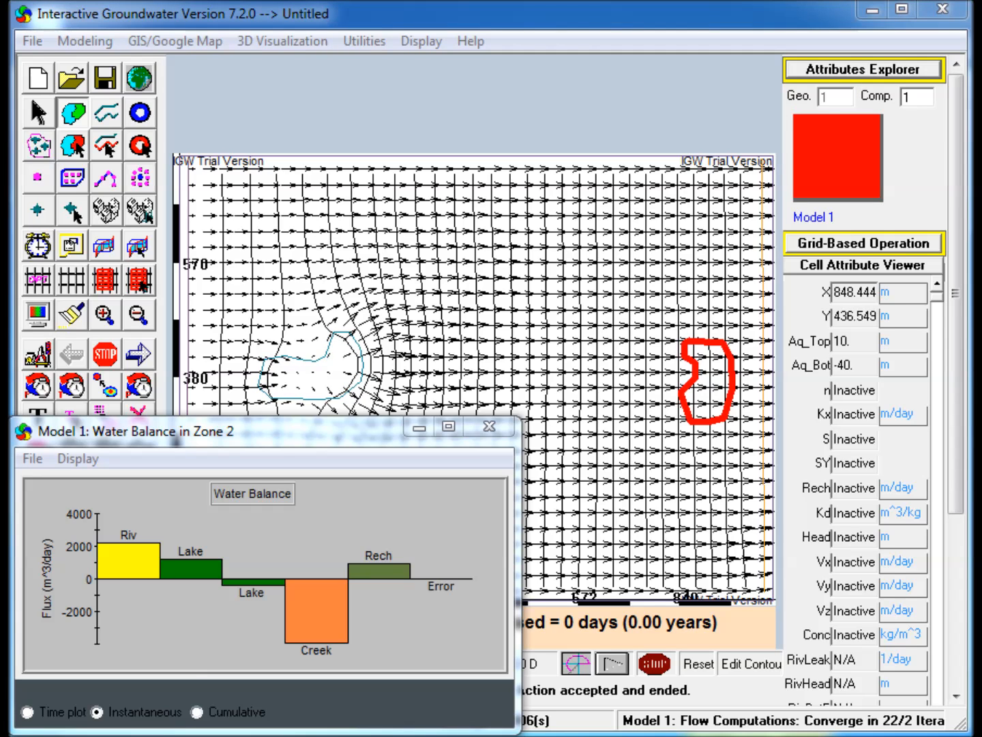
Set the new right zone as a two-way Pond boundary with a constant stage of 1 m.
drag(979, 227, 361, 42)
click(410, 198)
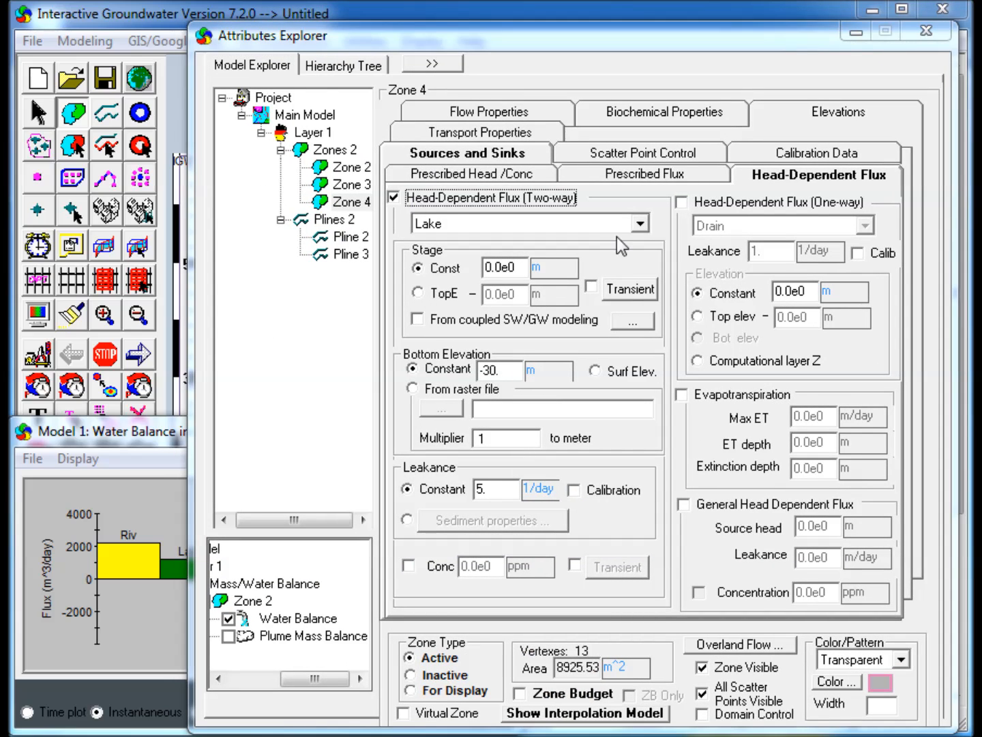
click(642, 225)
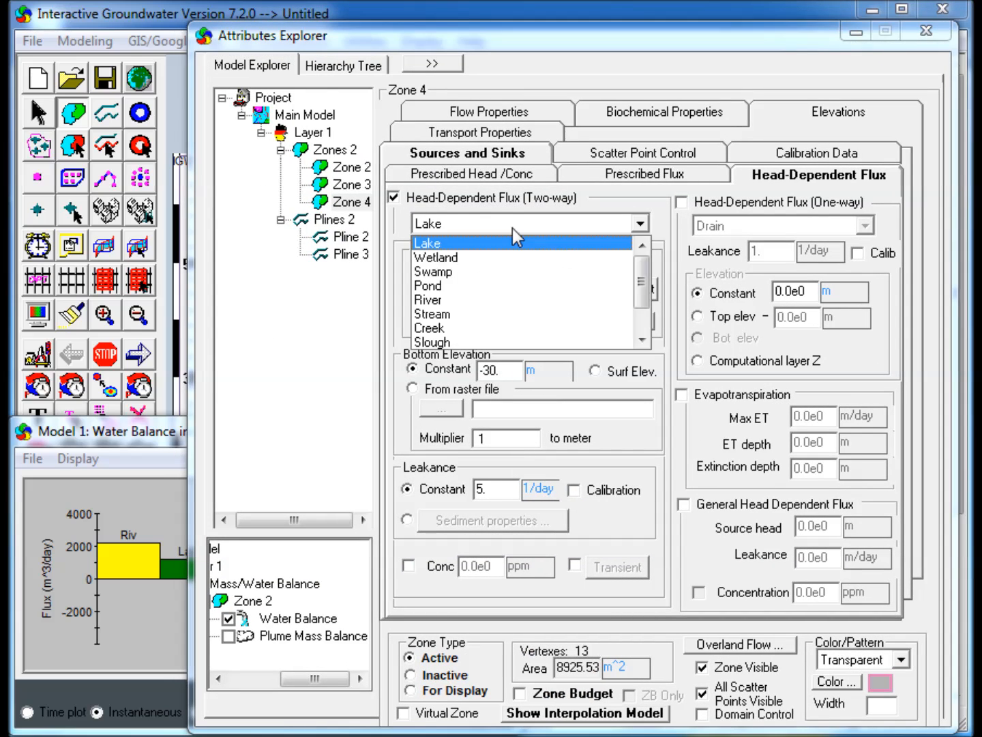
click(442, 286)
click(408, 267)
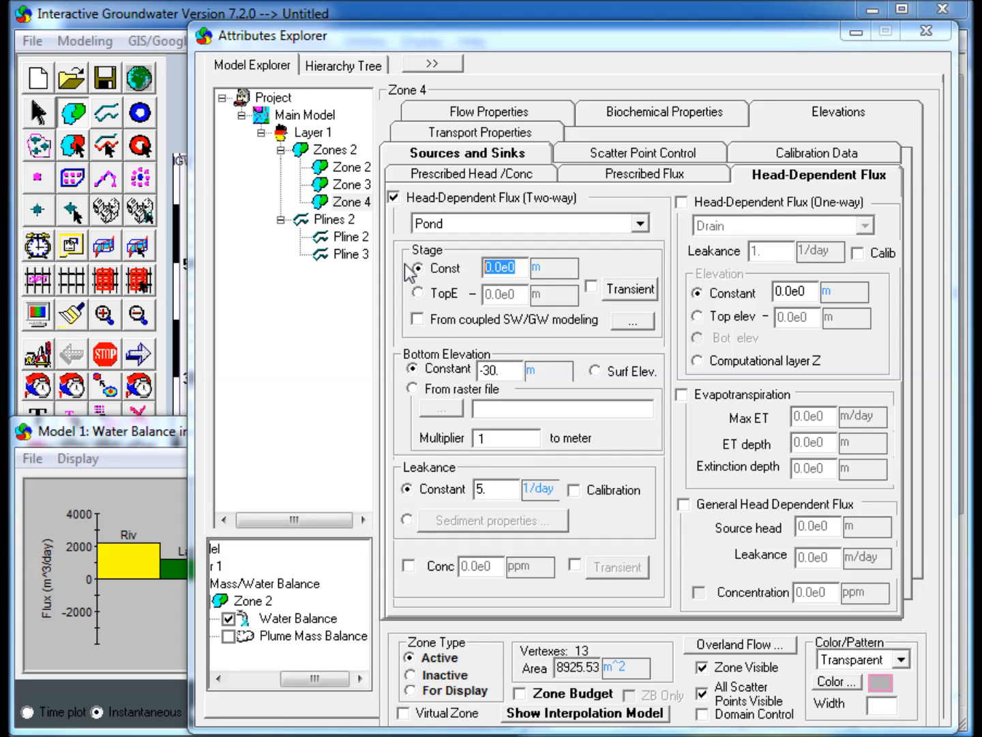
text(1)
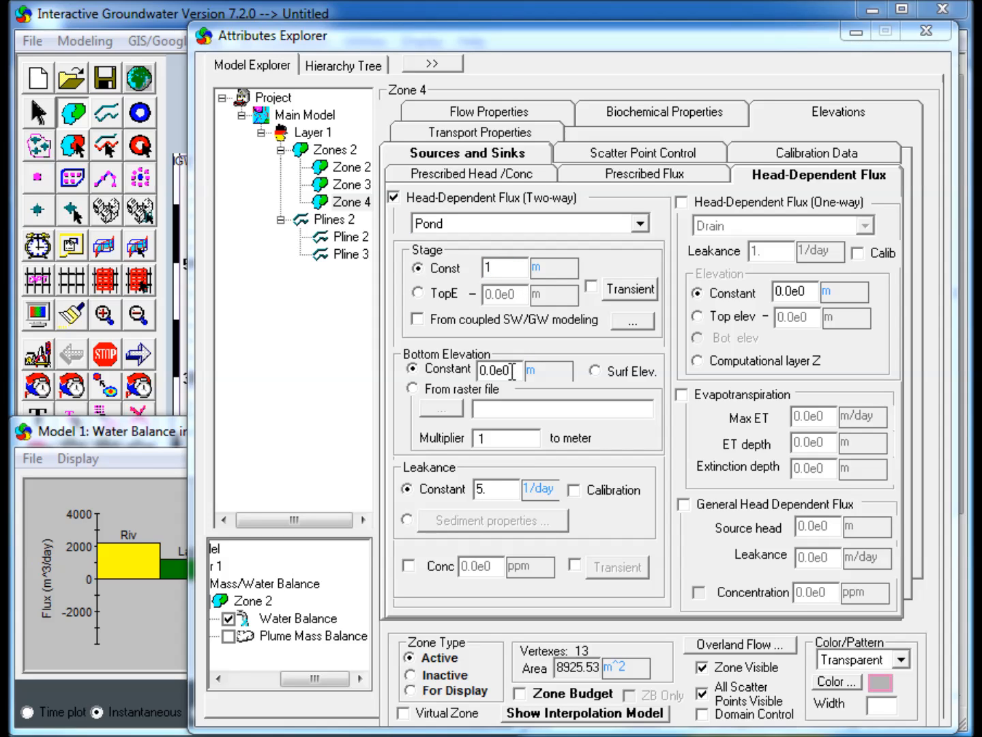
click(857, 33)
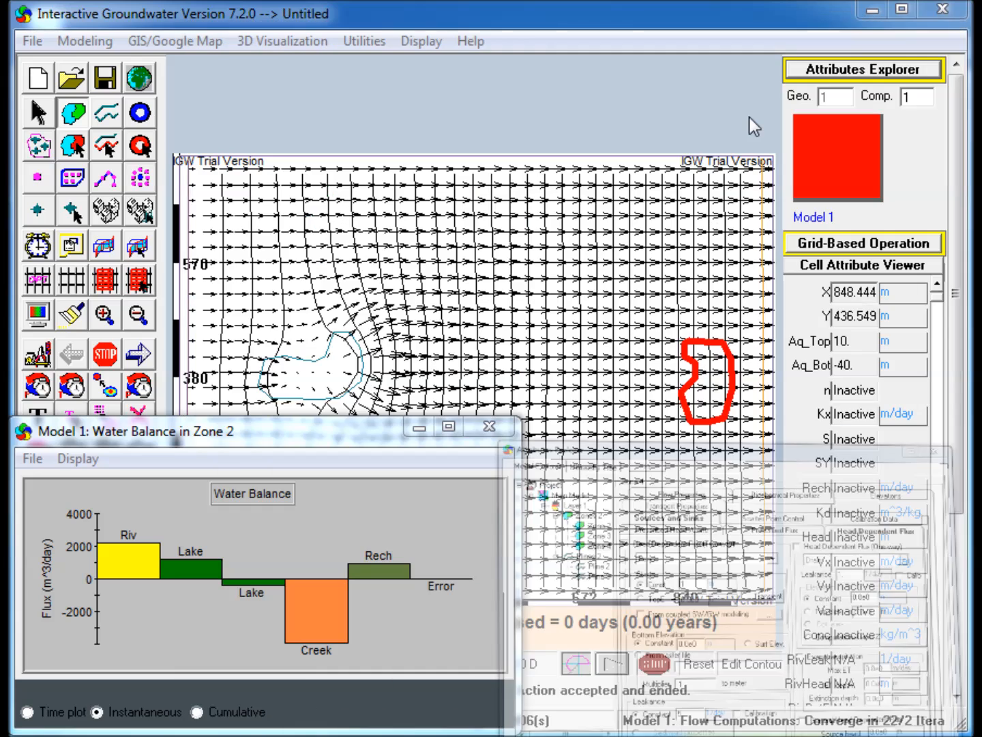
Rediscretize the grid with 40 by 30 cells and rerun the flow simulation.
click(77, 279)
click(663, 542)
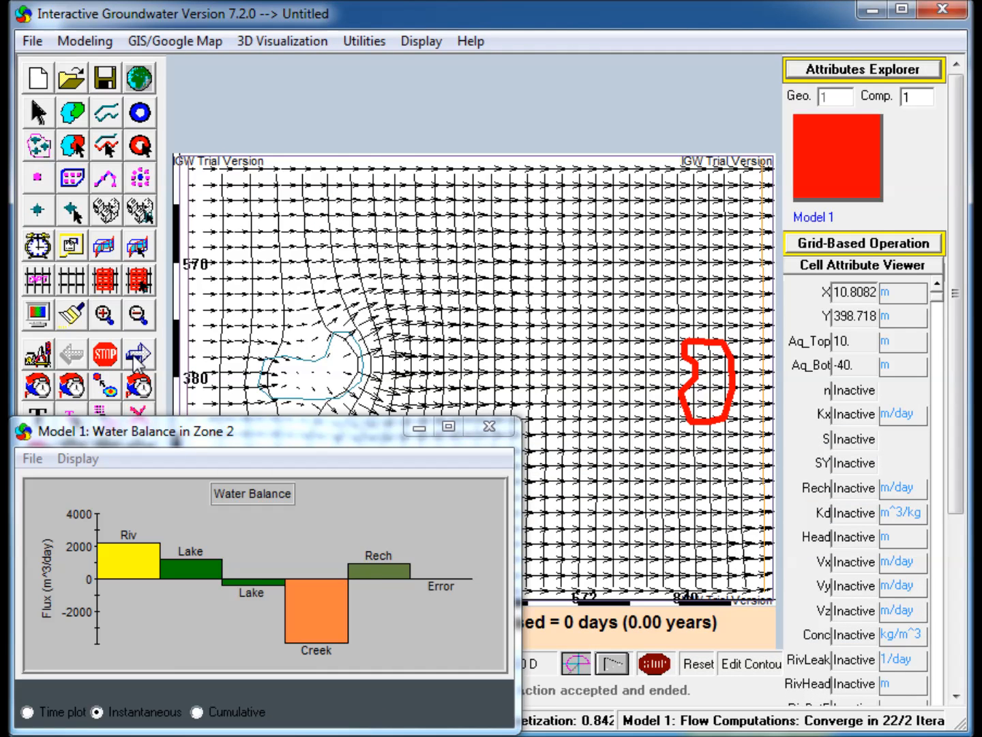
click(136, 358)
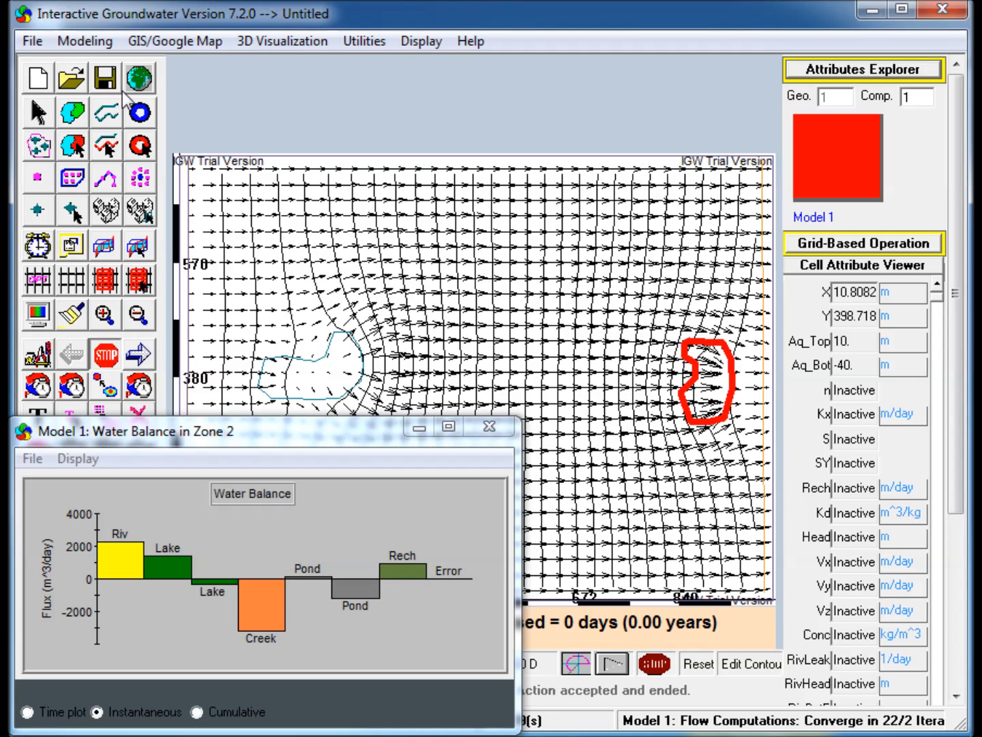
Place a well just left of the pond zone and rerun the flow simulation.
click(140, 114)
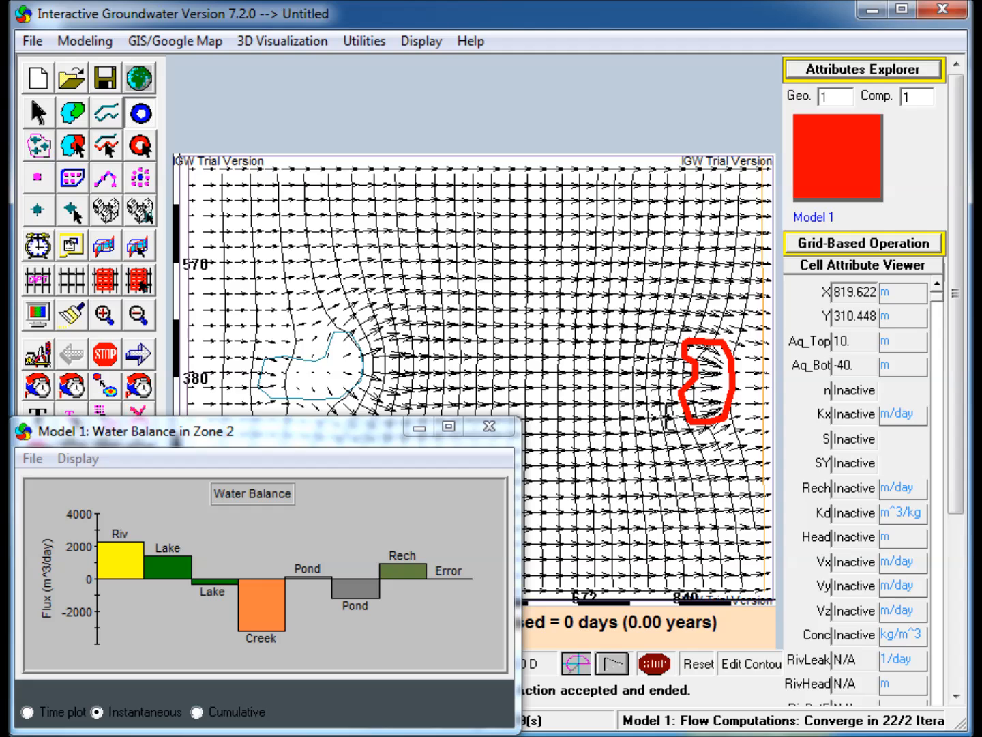
click(654, 403)
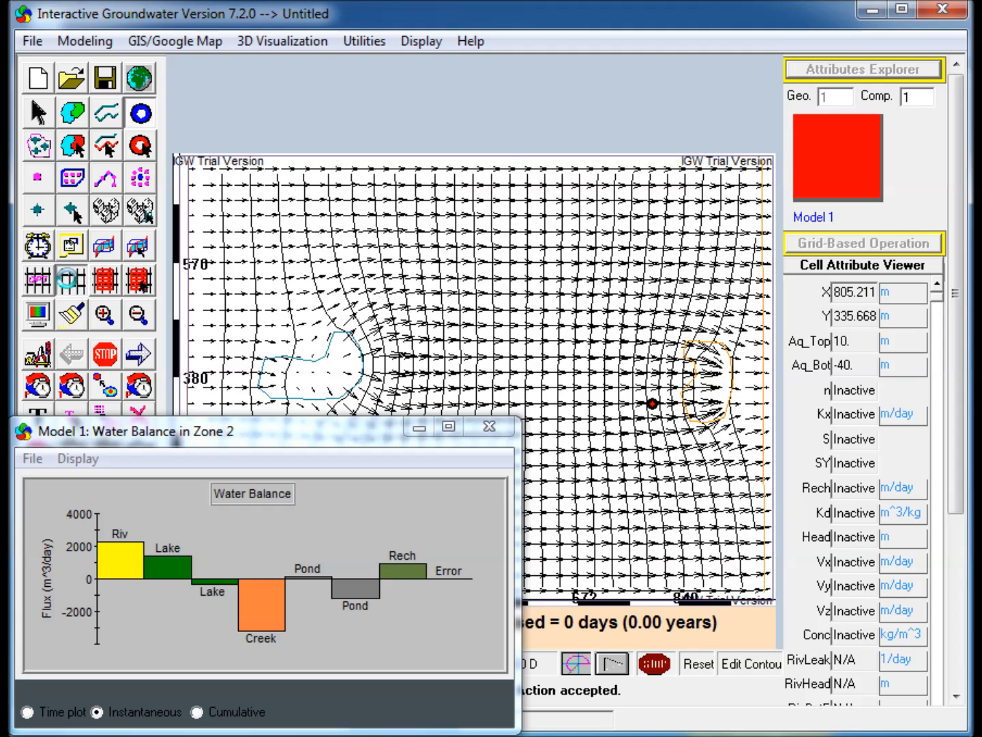
click(141, 350)
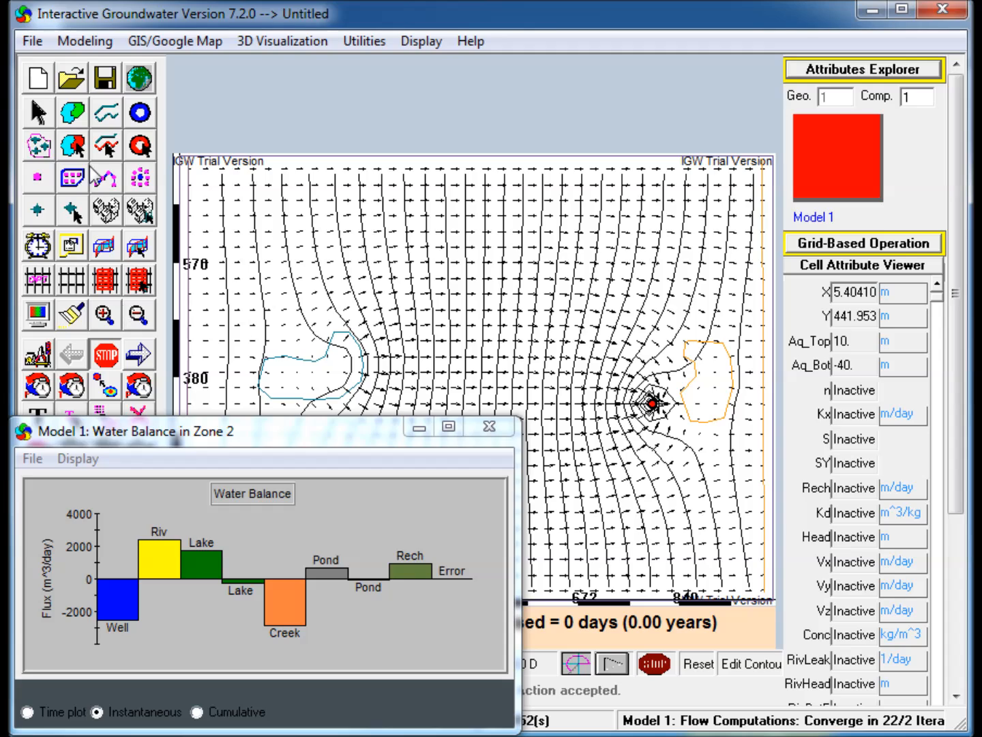
Draw a zone of about 10,000 m² in the upper right and set it as a one-way Drain boundary.
click(73, 113)
mouse_move(660, 225)
mouse_down()
mouse_move(721, 233)
mouse_move(713, 296)
mouse_move(686, 294)
mouse_move(649, 237)
mouse_up()
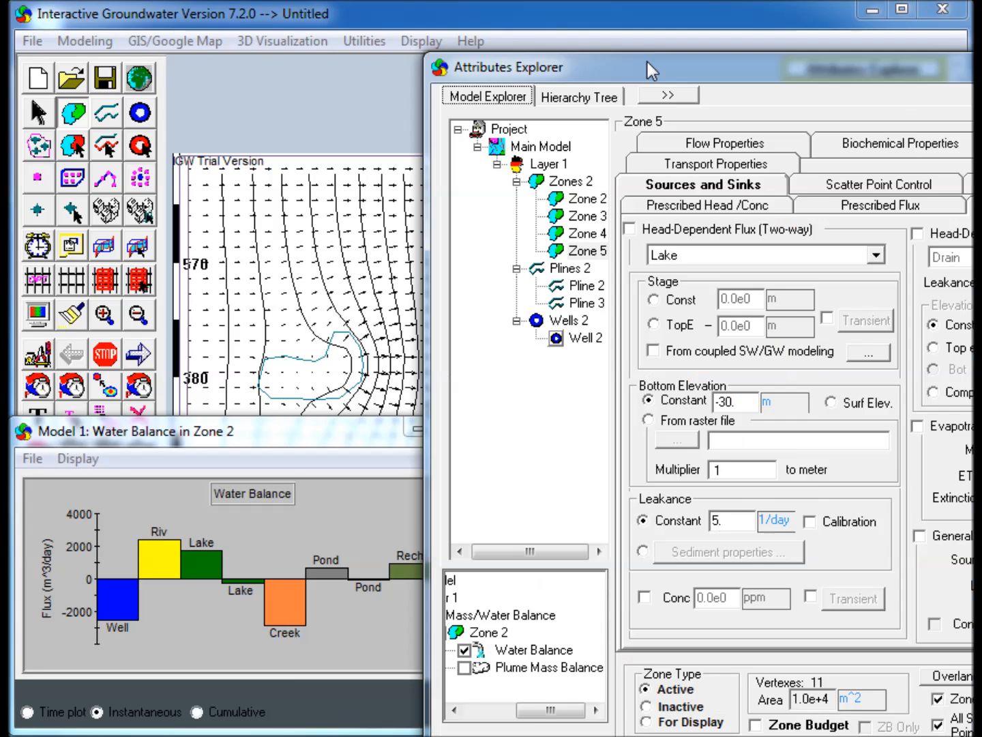
drag(648, 63, 445, 59)
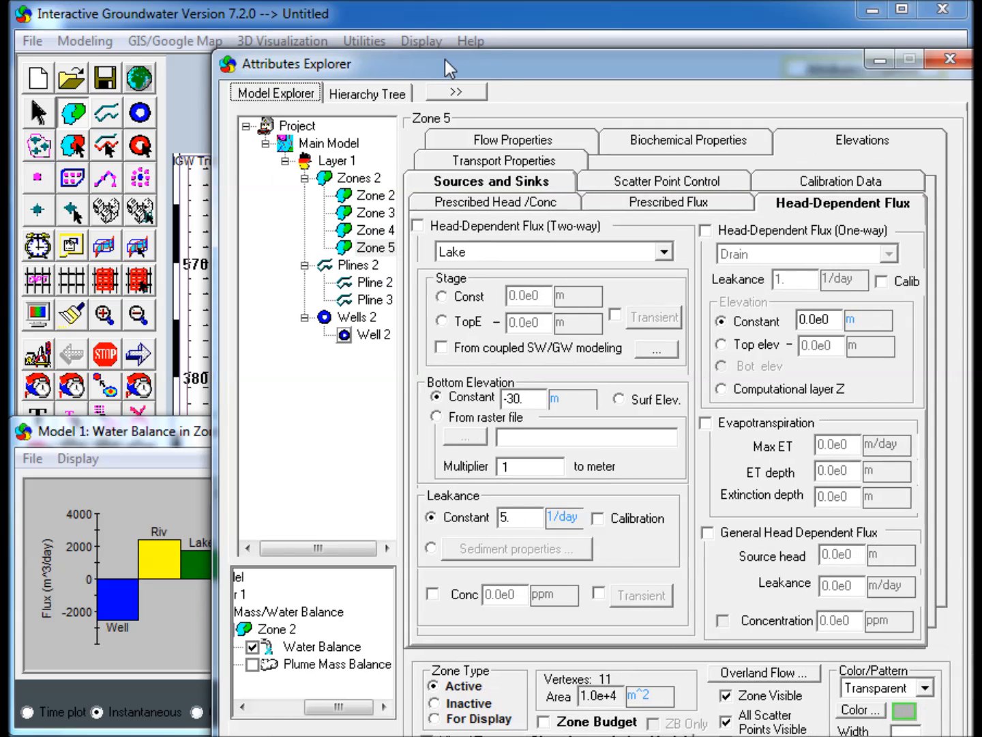
click(716, 230)
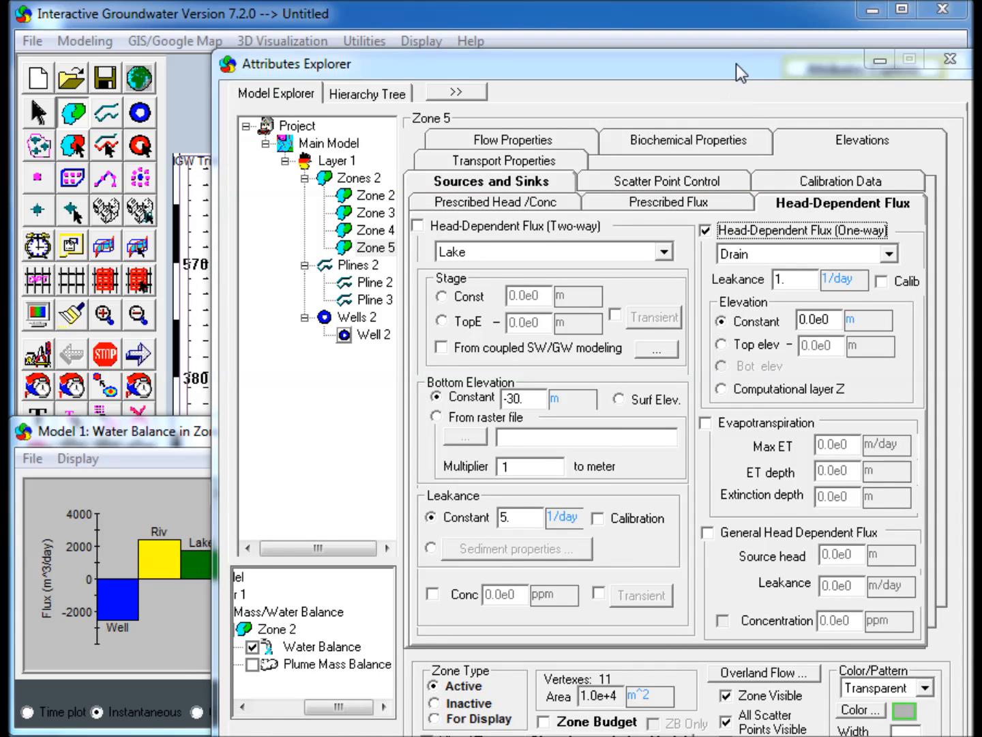
drag(737, 63, 691, 60)
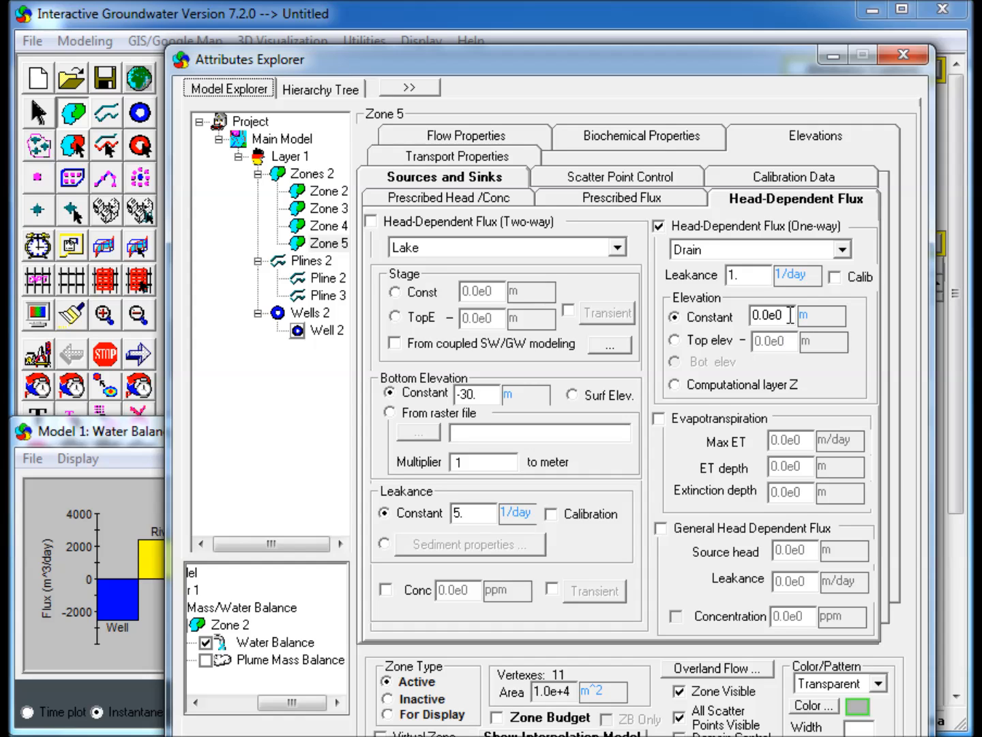
click(833, 57)
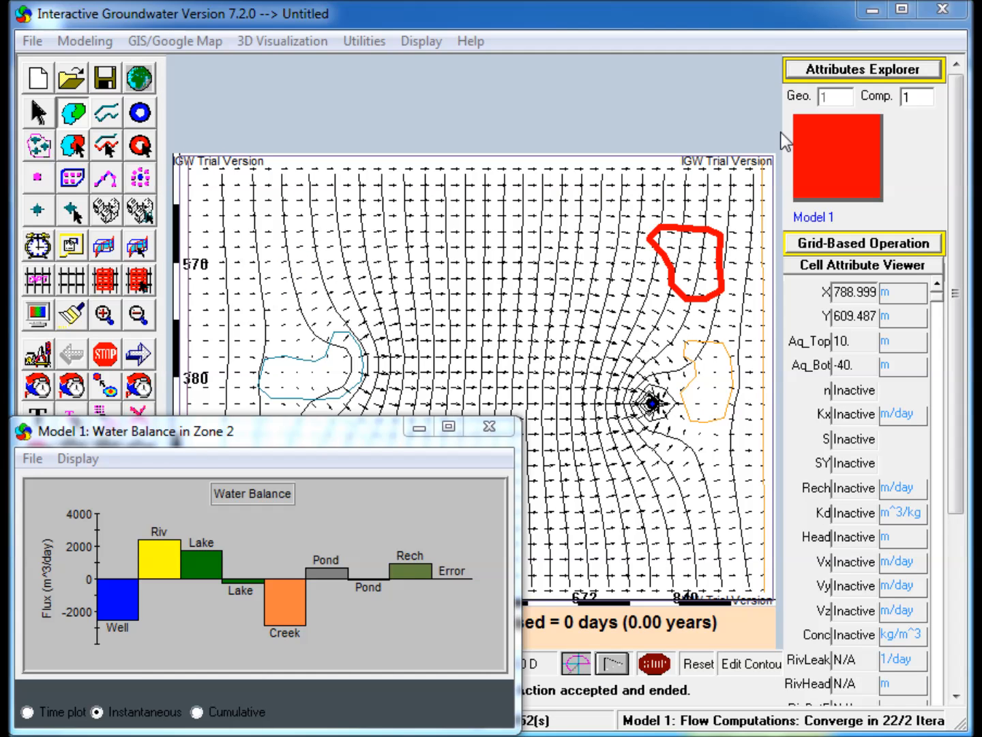
Rediscretize the grid with 40 by 30 cells and rerun the flow simulation.
click(41, 284)
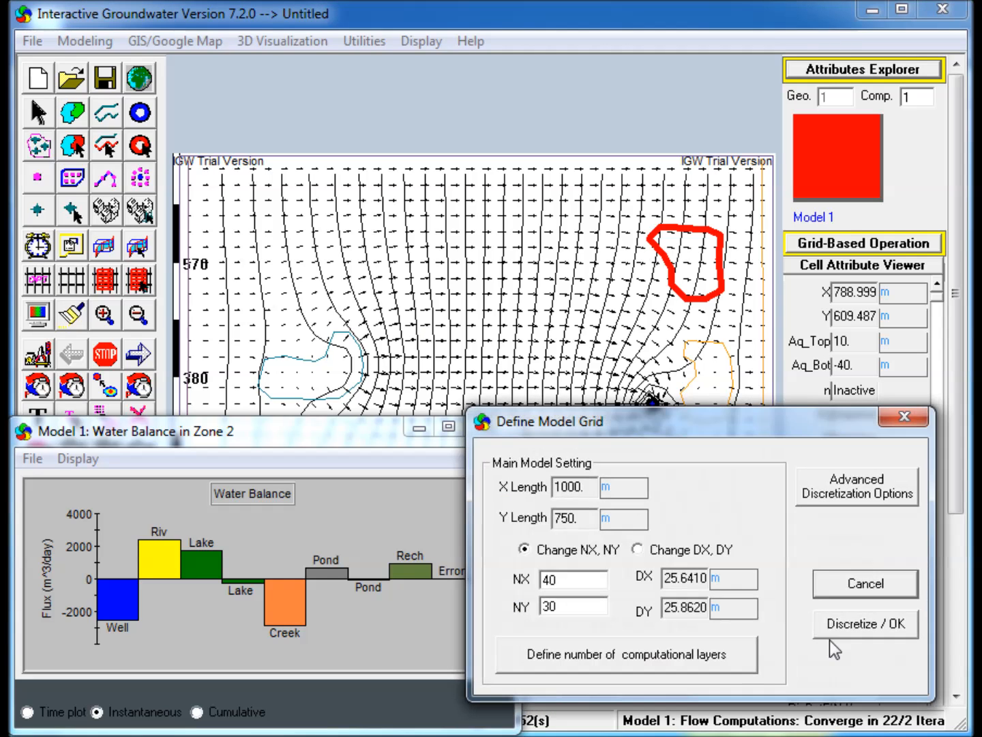
click(856, 631)
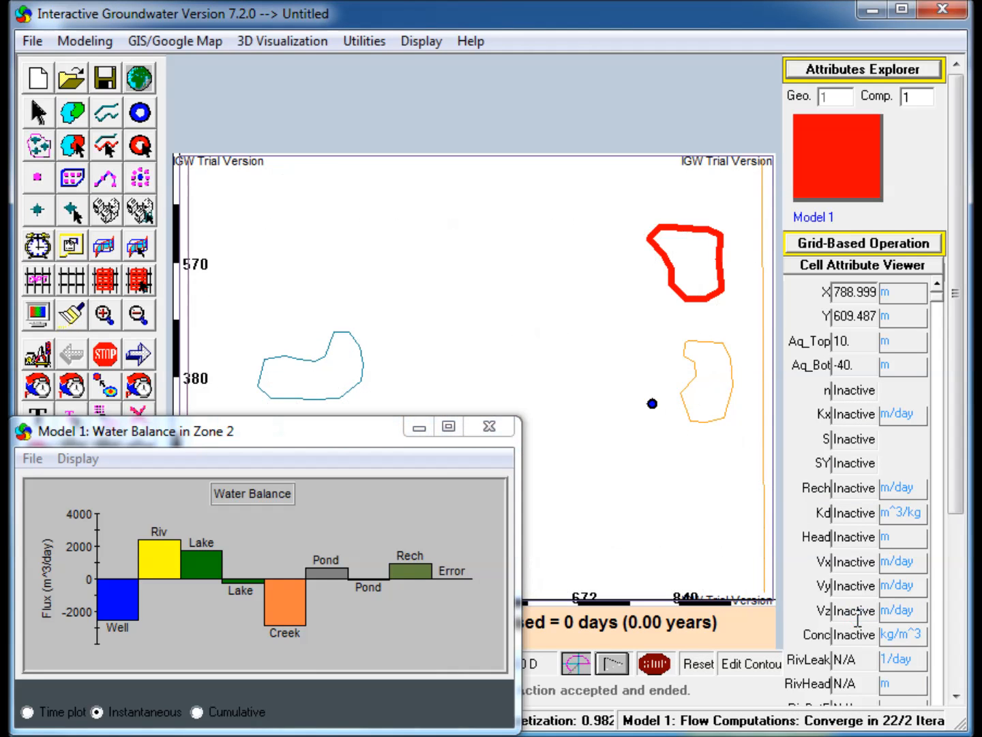
click(138, 356)
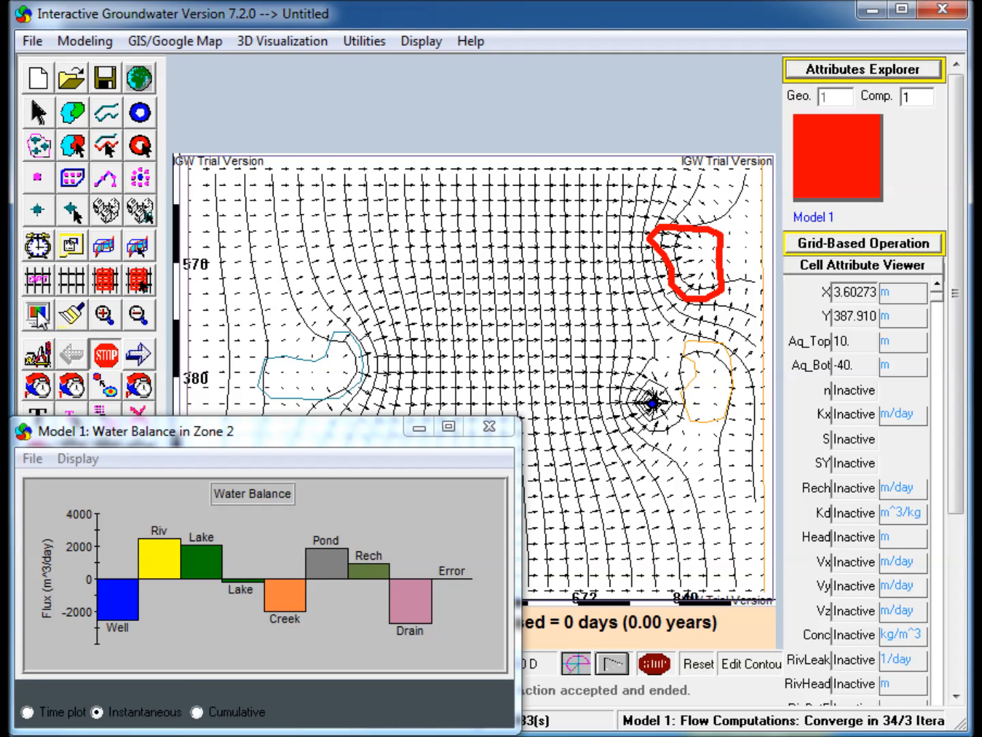
Turn on the Seep Area display in the model display options.
click(38, 310)
click(155, 200)
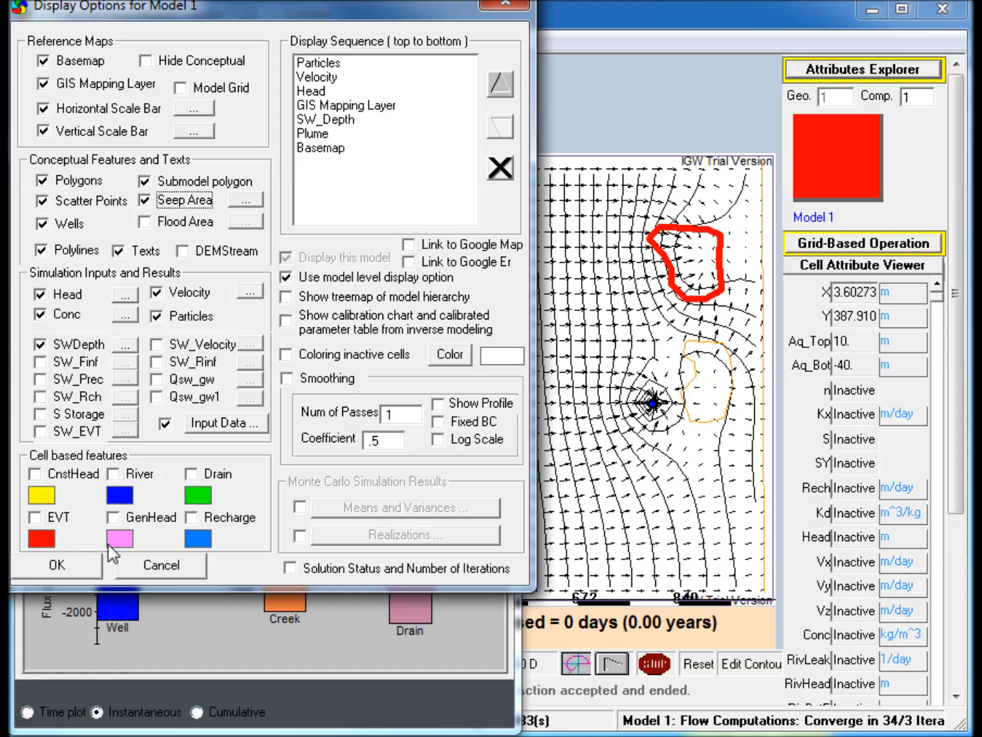
click(88, 574)
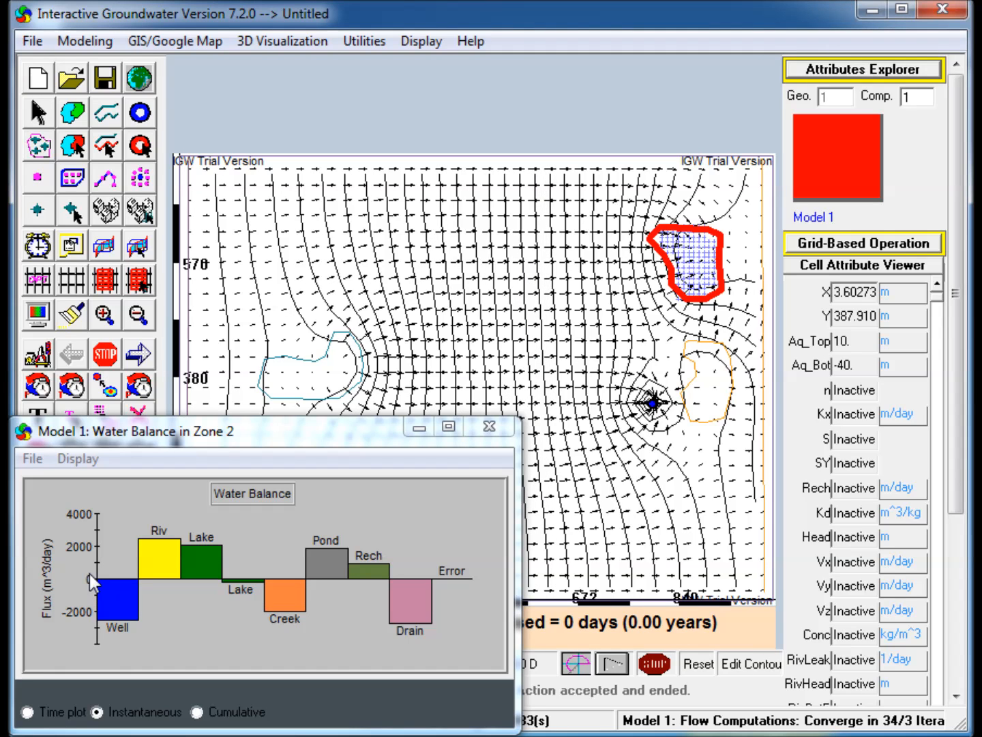
Place a new well just left of the drain zone in the upper right.
click(659, 556)
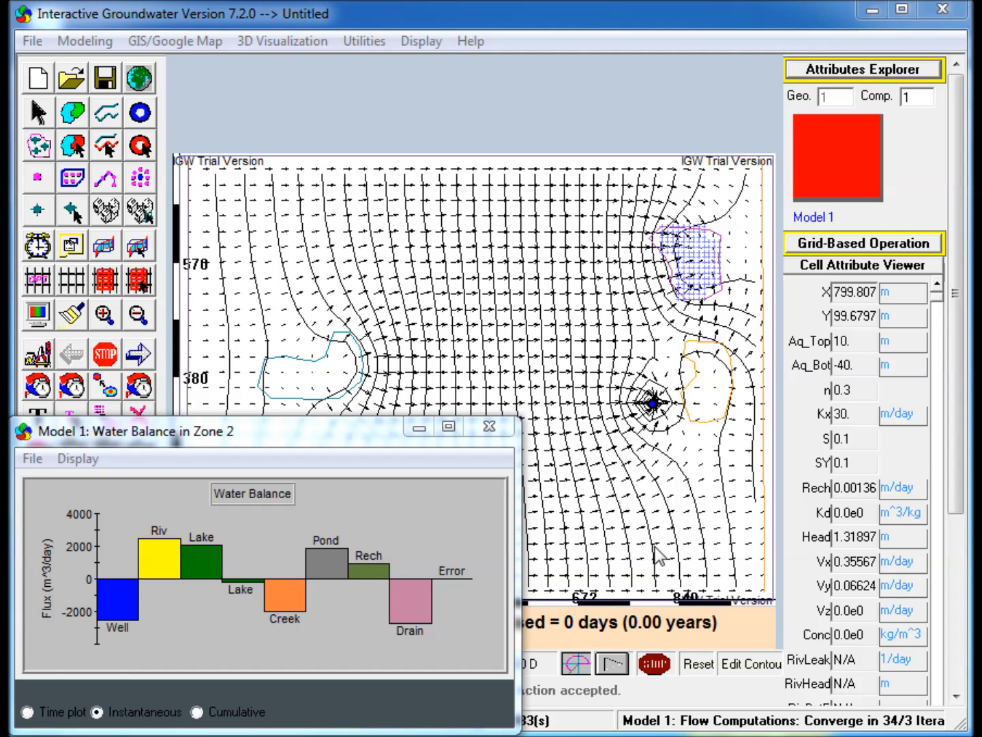
click(138, 116)
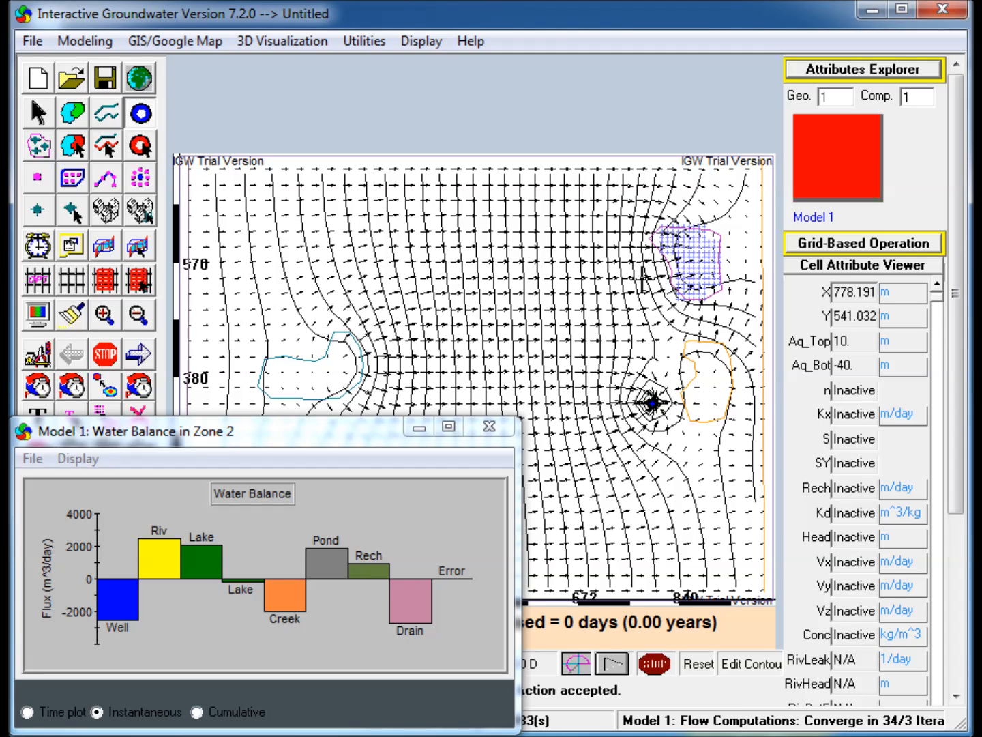
click(638, 278)
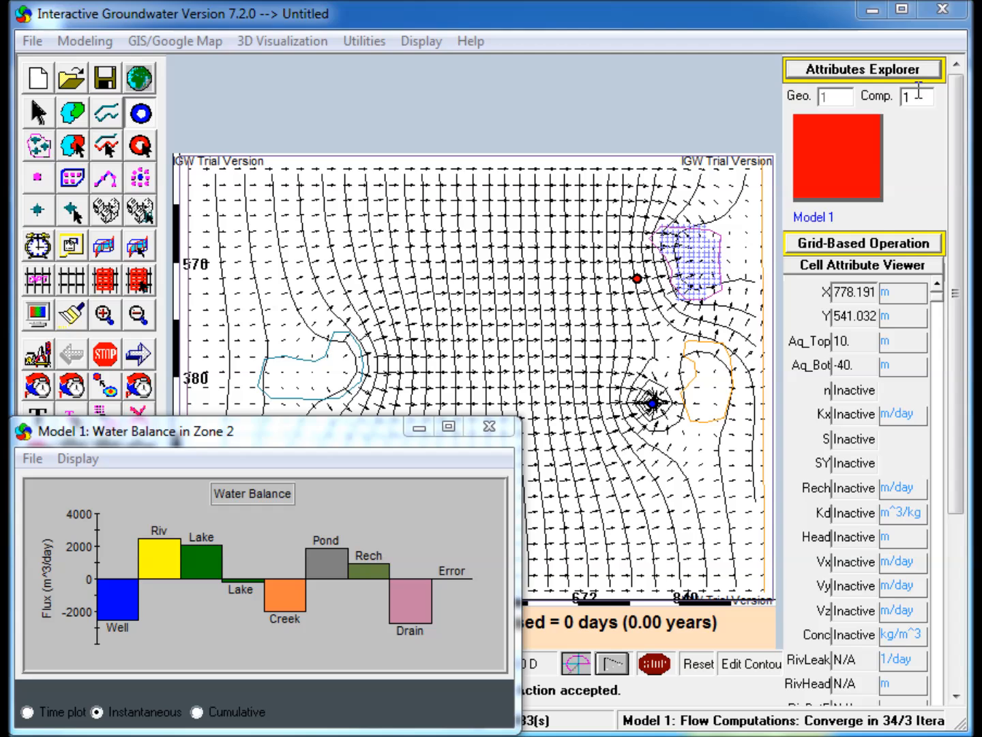
Open the new well's attributes and switch it to pumping with a transient flow rate.
click(862, 69)
drag(527, 78, 446, 73)
click(559, 267)
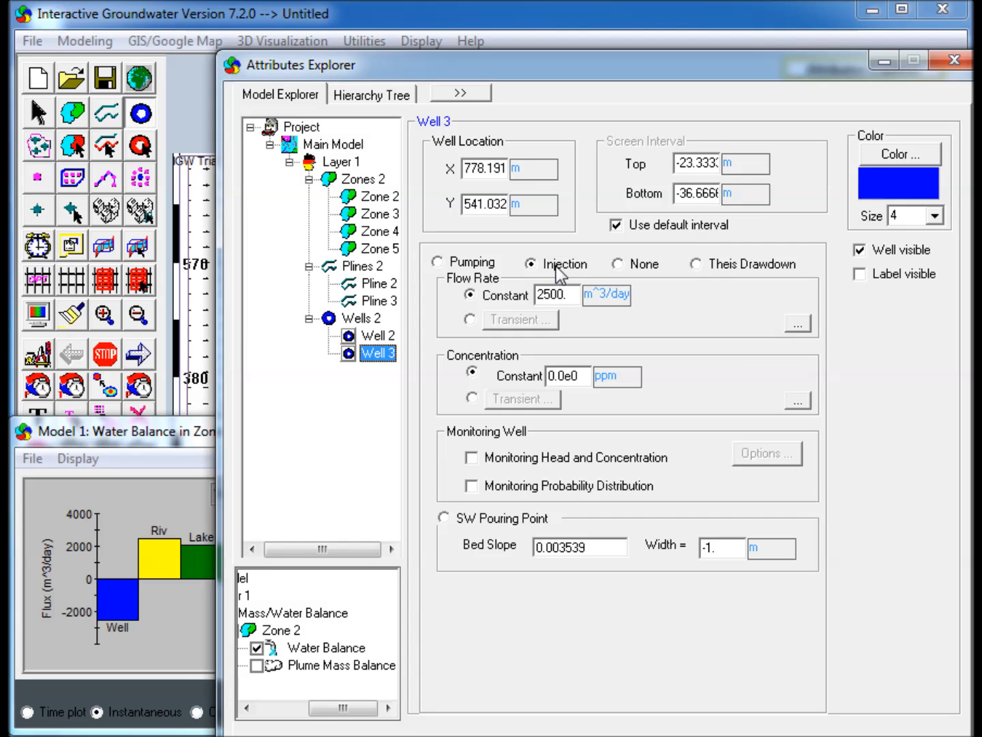
click(457, 261)
click(470, 319)
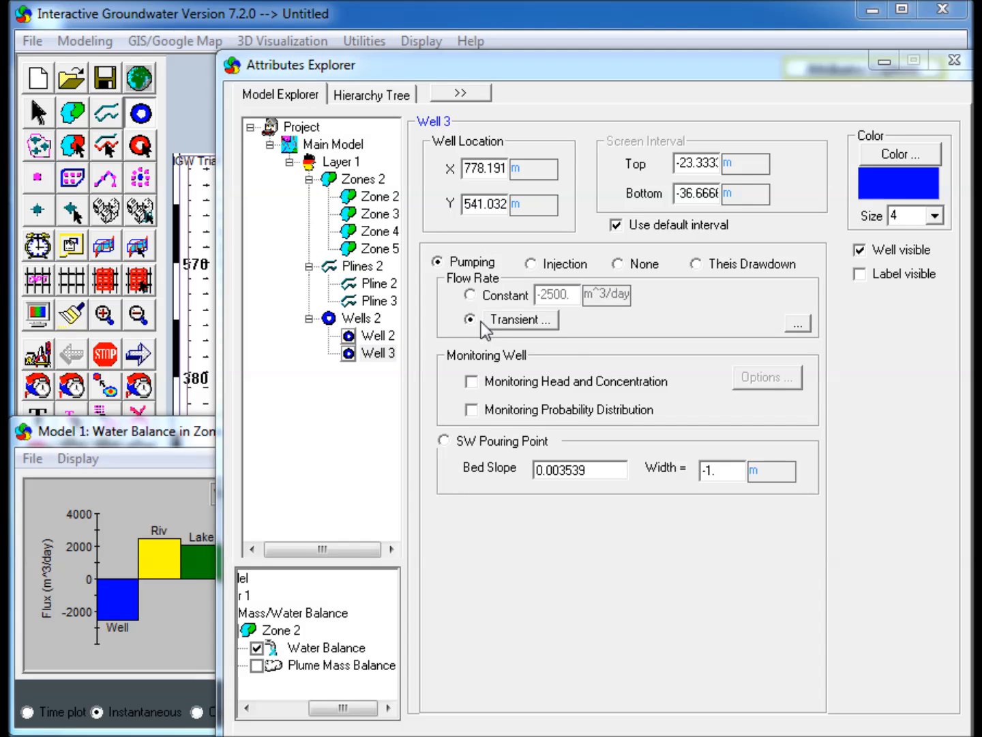
click(512, 321)
Set the well's trend data points to a recycle period of 360 days, redraw the trend and accept it.
drag(614, 325, 494, 148)
click(598, 185)
click(598, 186)
click(300, 217)
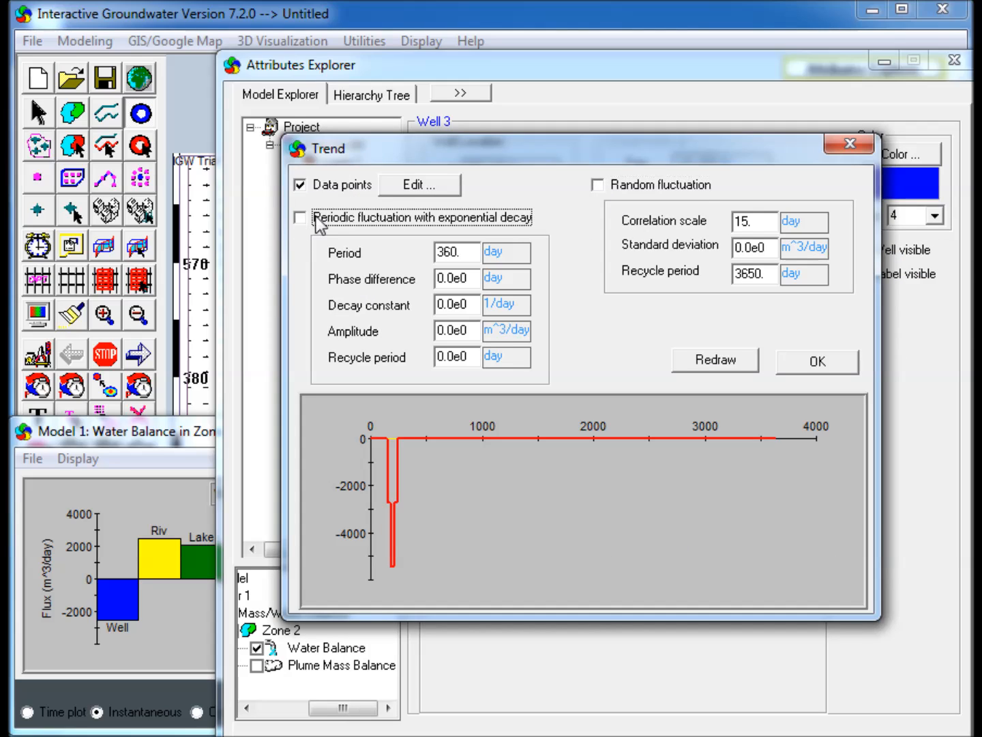
click(412, 186)
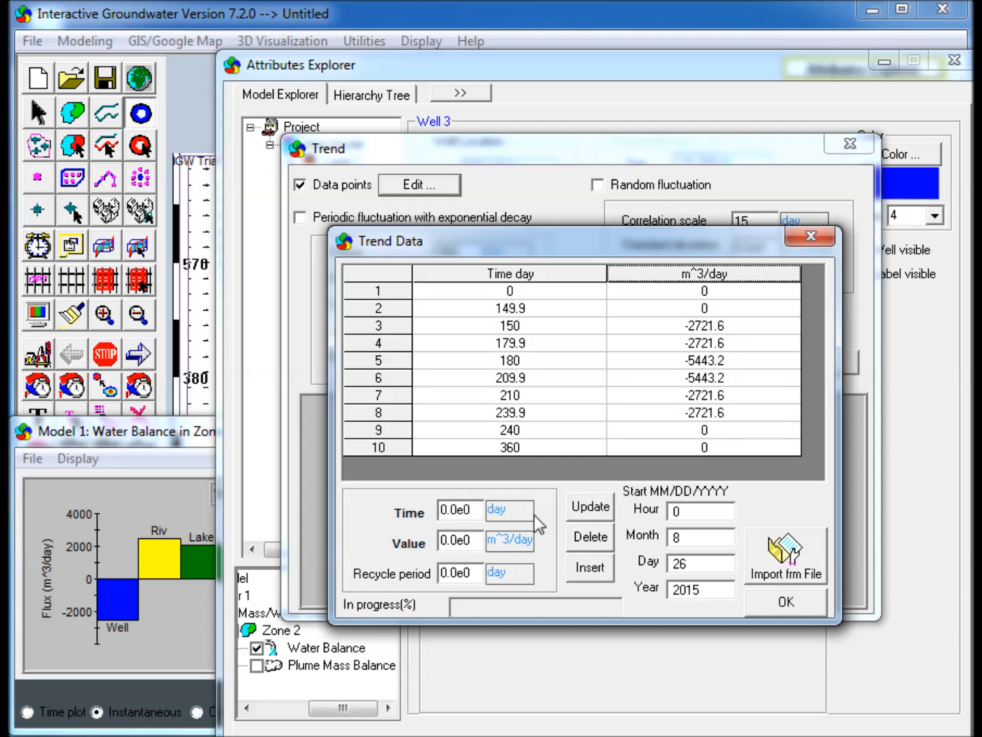
double_click(458, 573)
text(360)
click(798, 599)
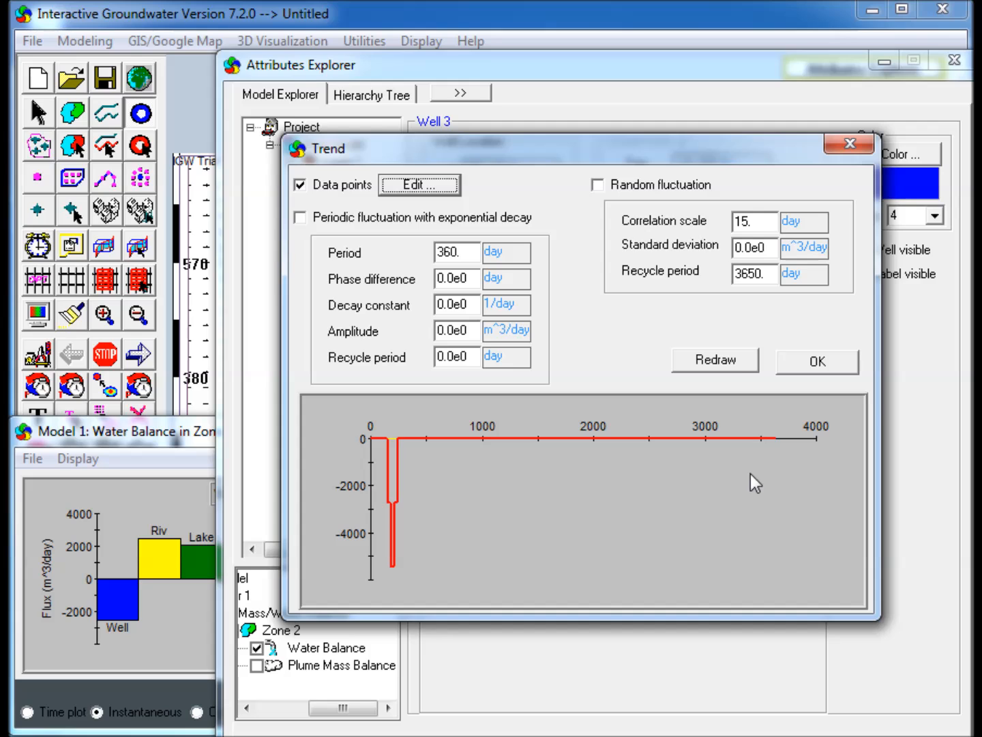
click(736, 363)
click(823, 369)
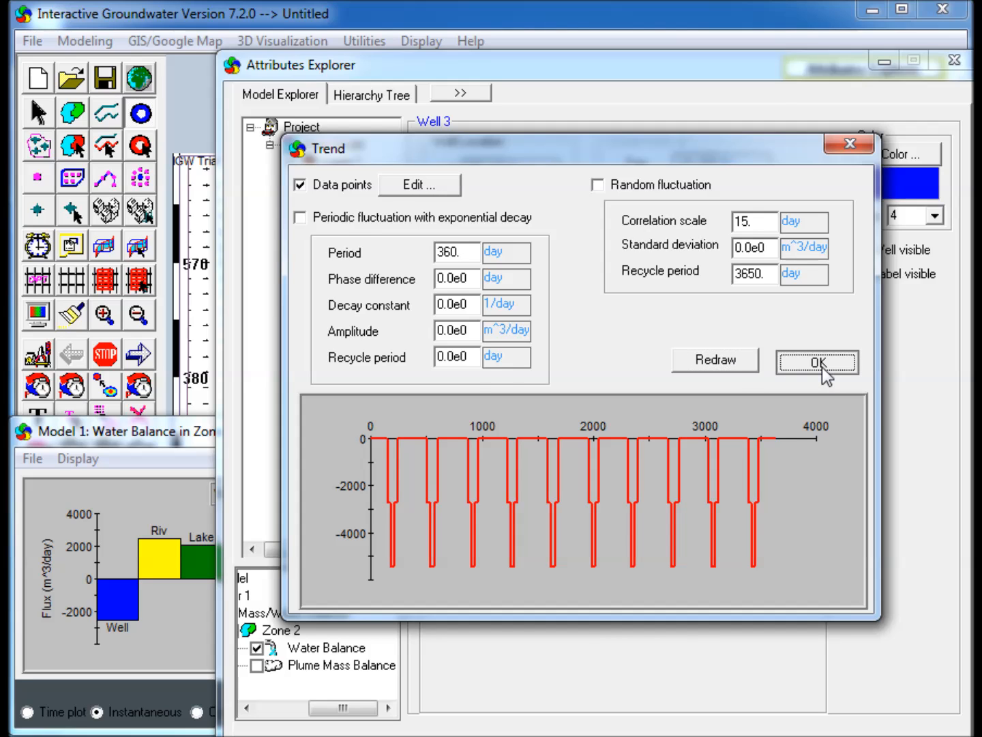
click(883, 62)
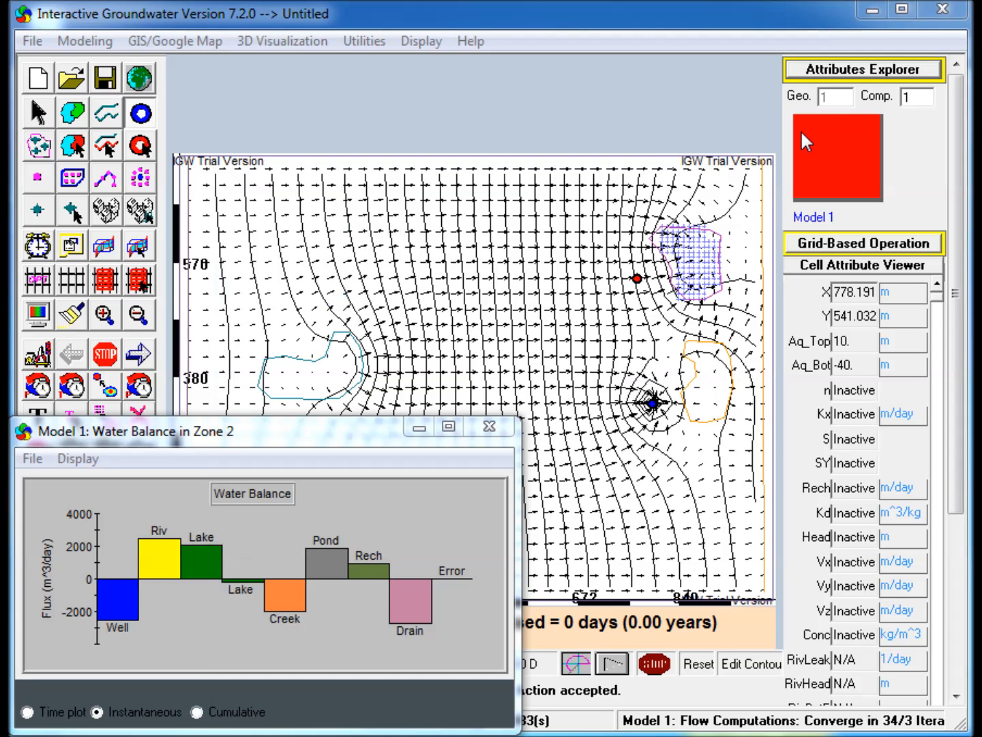
Switch the simulation time parameters to Transient State.
click(29, 124)
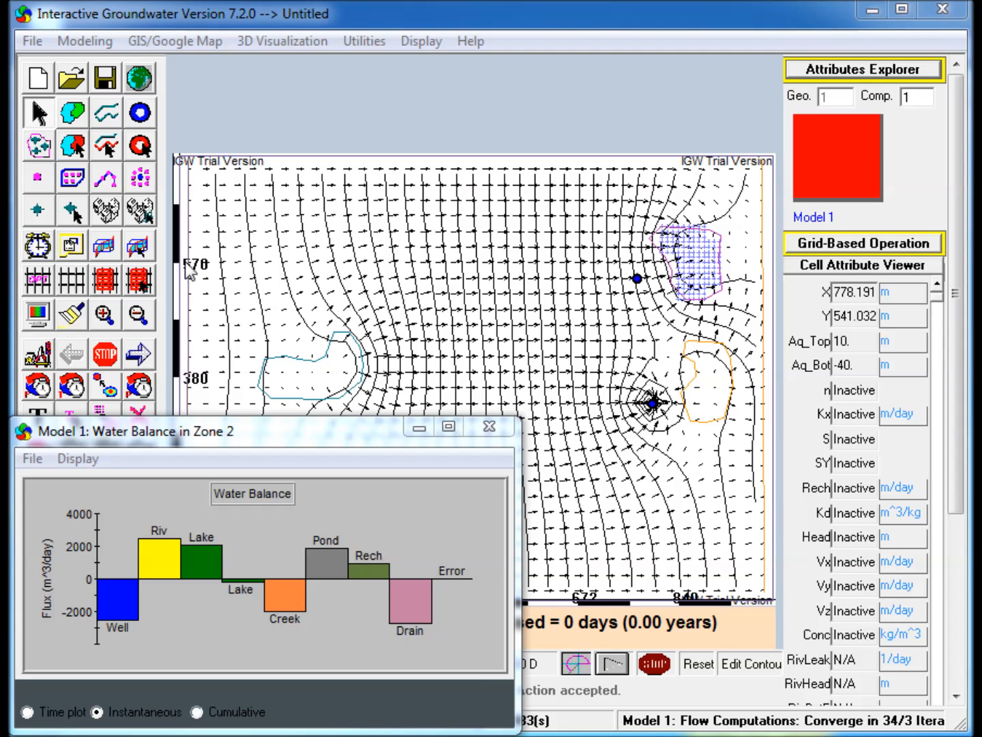
click(39, 245)
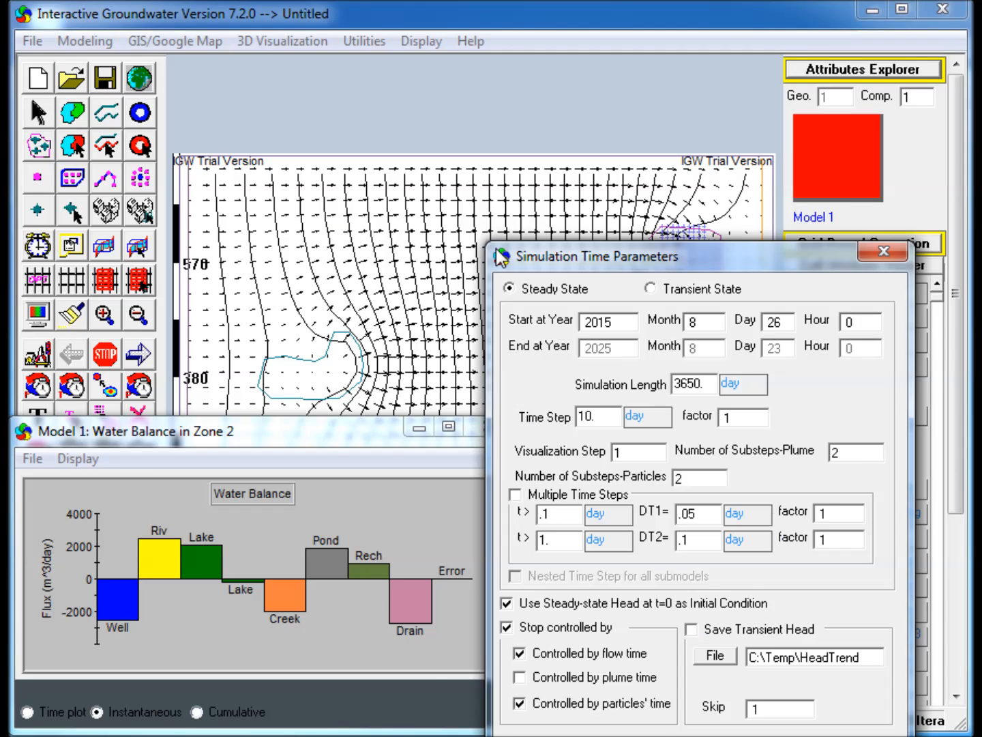
click(534, 130)
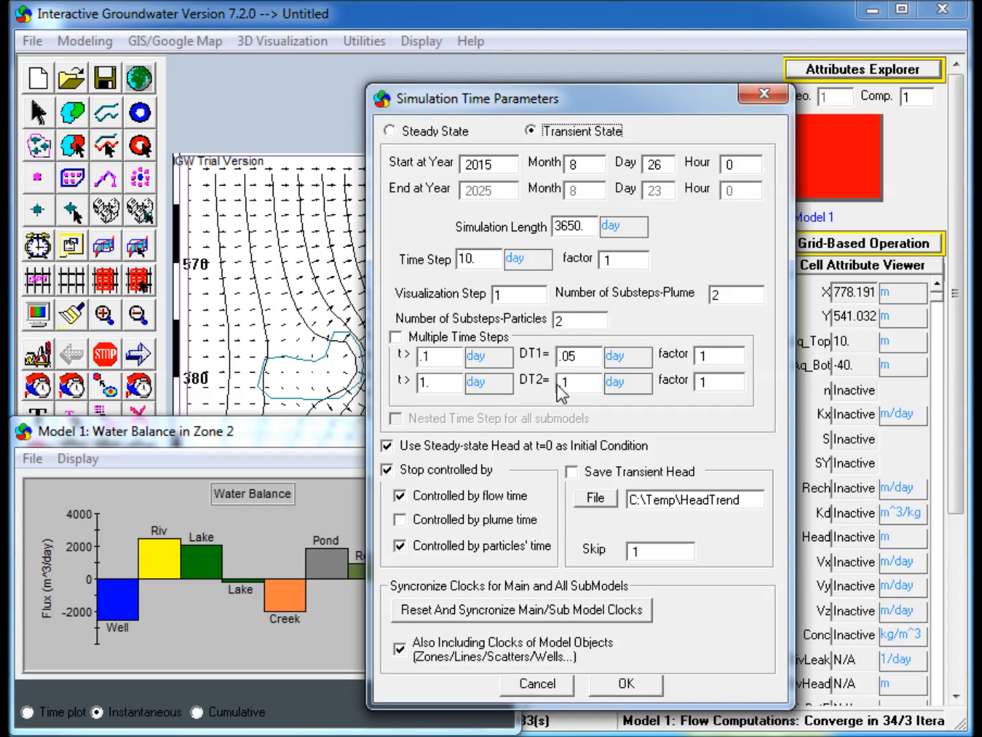
click(627, 698)
Rediscretize the grid, run the transient flow simulation and stop it partway.
click(41, 276)
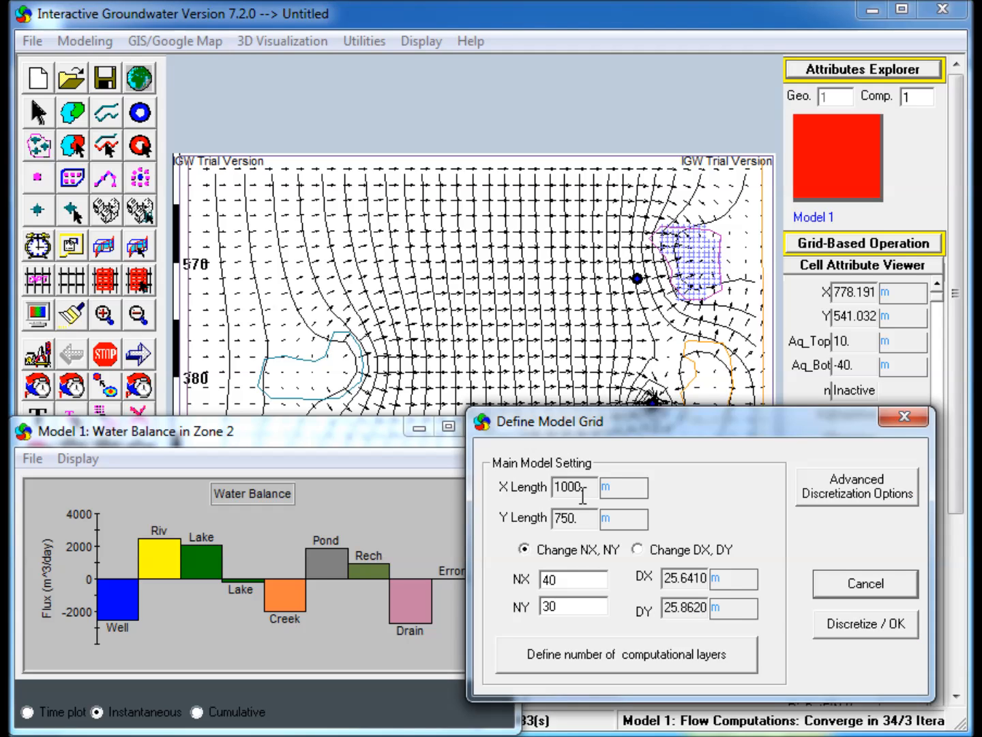
click(838, 631)
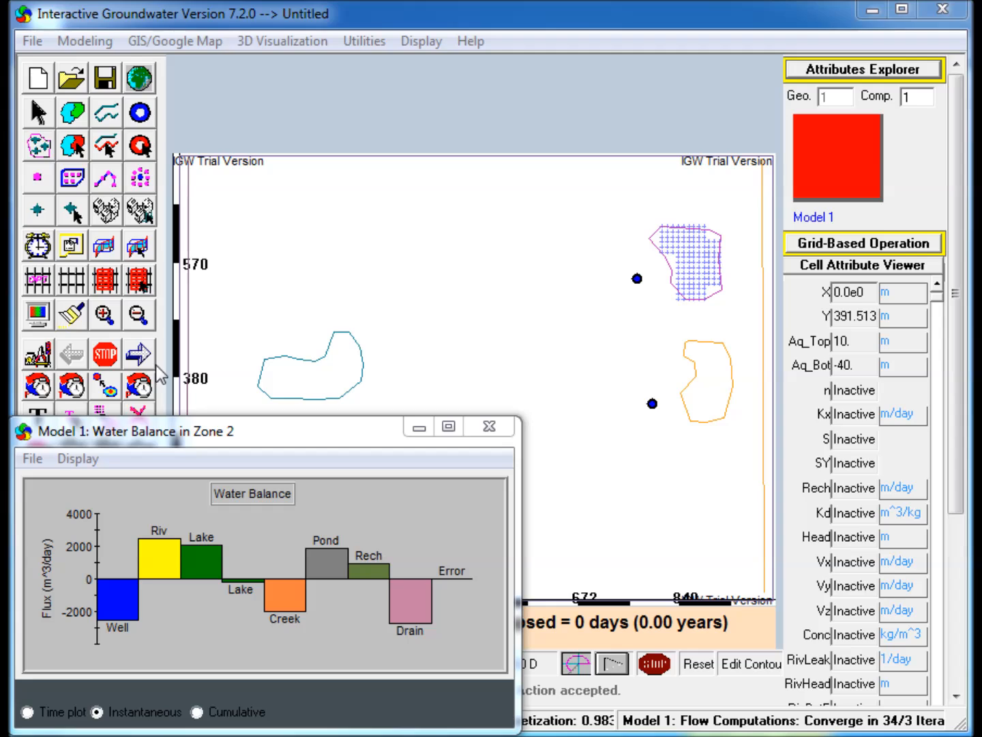
click(140, 358)
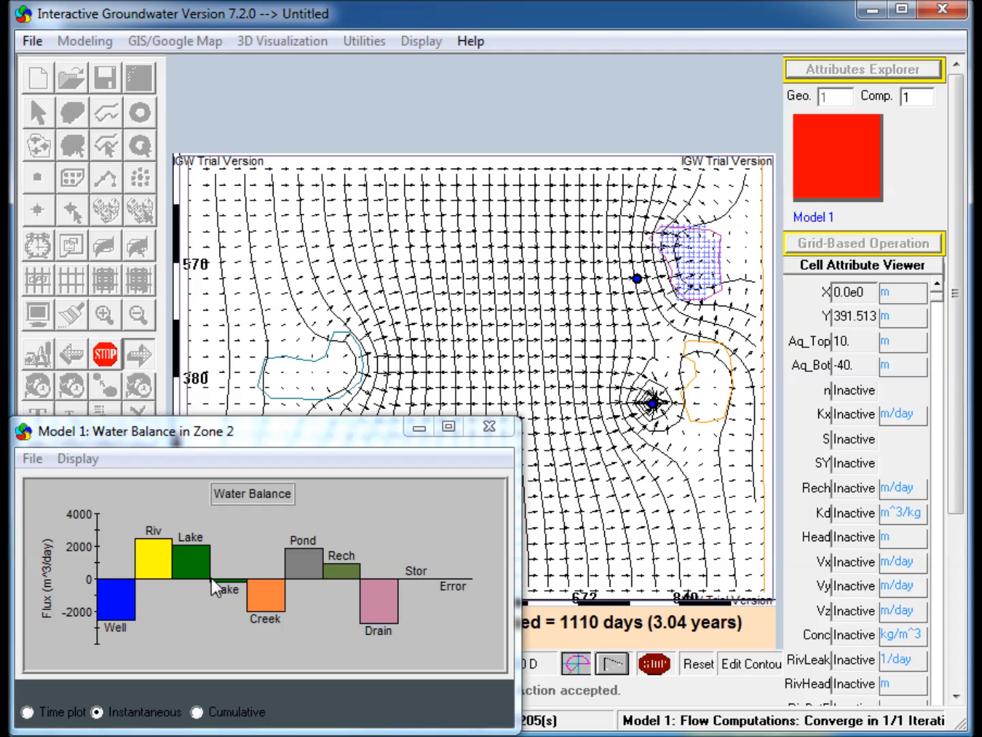
click(101, 353)
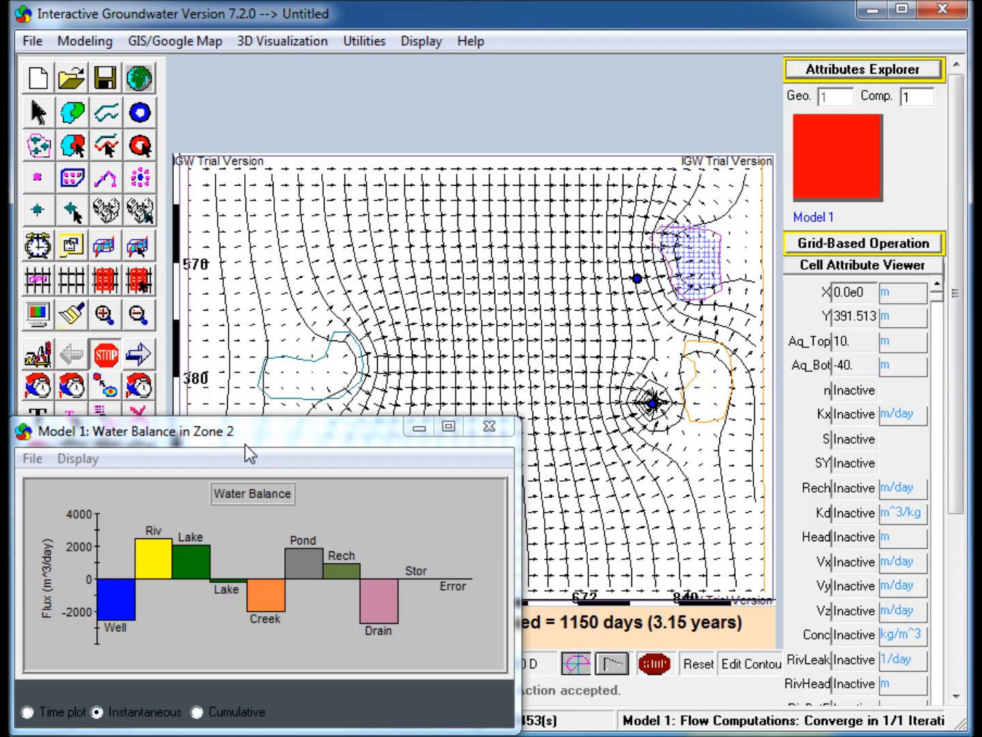